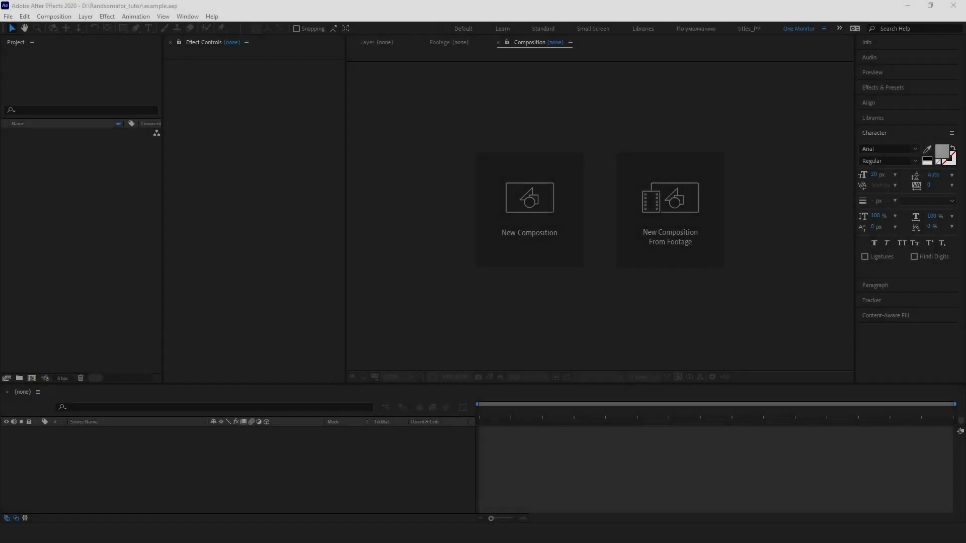
# - Launch the Randsomator script in the empty project
pyautogui.click(9, 16)
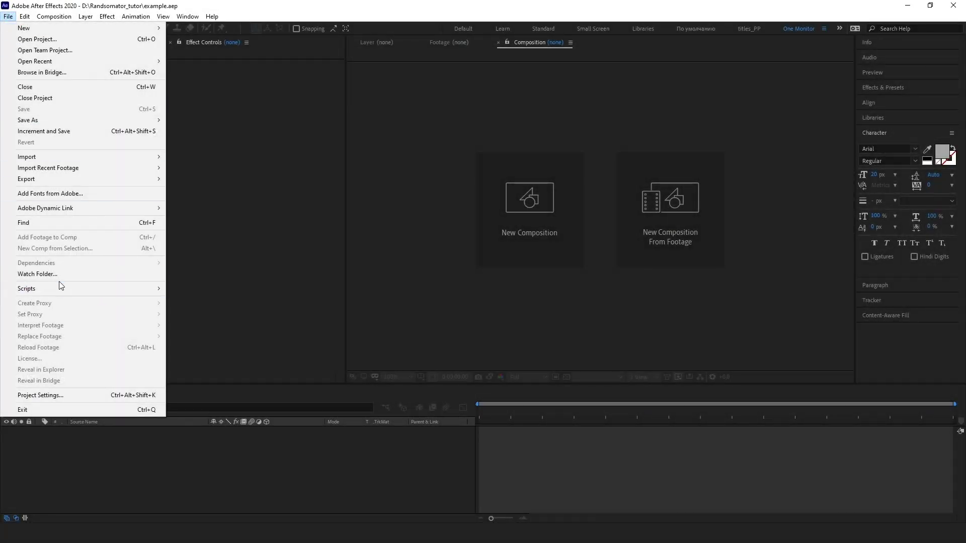
pyautogui.moveTo(59, 289)
pyautogui.click(220, 347)
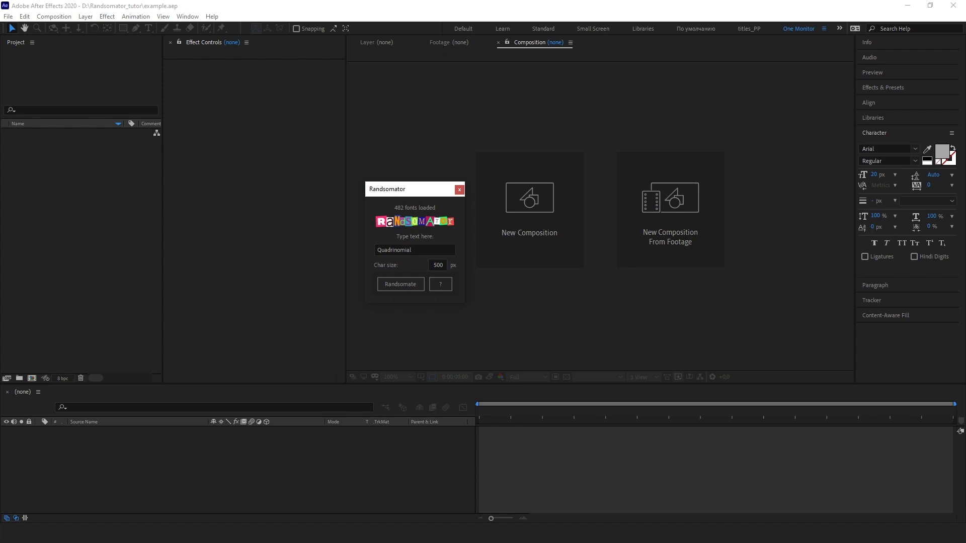
pyautogui.click(258, 224)
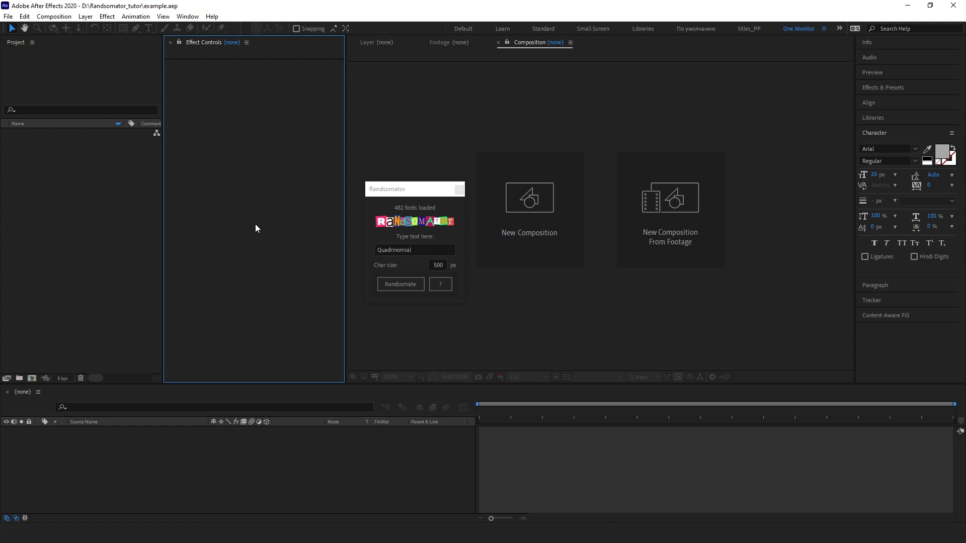
pyautogui.click(436, 190)
# - Replace the source text in the Randsomator dialog with "example"
pyautogui.moveTo(427, 251); pyautogui.dragTo(389, 252)
pyautogui.hotkey('ctrl', 'z')
pyautogui.click(433, 251)
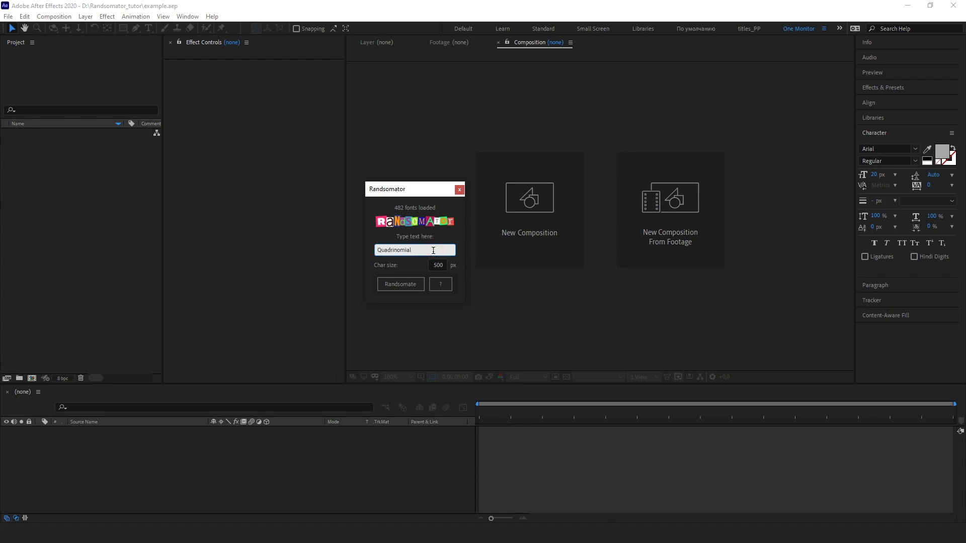
pyautogui.press('BackSpace')
pyautogui.press('BackSpace')
pyautogui.press('BackSpace')
pyautogui.press('BackSpace')
pyautogui.press('BackSpace')
pyautogui.press('BackSpace')
pyautogui.press('BackSpace')
pyautogui.press('BackSpace')
pyautogui.press('BackSpace')
pyautogui.press('BackSpace')
pyautogui.press('BackSpace')
pyautogui.press('BackSpace')
pyautogui.write('exam')
pyautogui.click(430, 251)
pyautogui.click(443, 265)
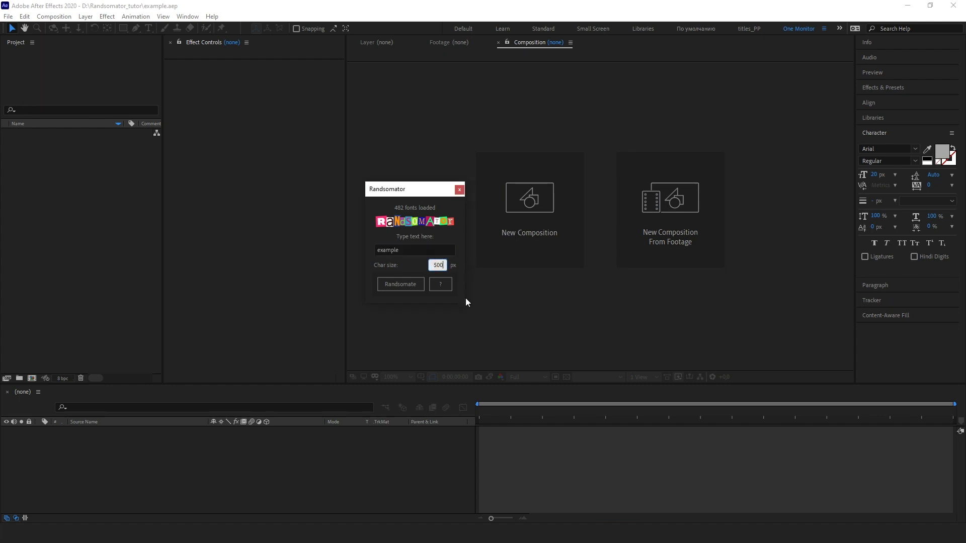
pyautogui.doubleClick(446, 265)
pyautogui.click(434, 263)
# - Create a composition named "My comp" with a black background
pyautogui.click(33, 379)
pyautogui.press('Tab')
pyautogui.press('Tab')
pyautogui.click(607, 163)
pyautogui.write('My comp')
pyautogui.click(700, 394)
pyautogui.hotkey('ctrl', 'k')
pyautogui.click(544, 338)
pyautogui.press('Return')
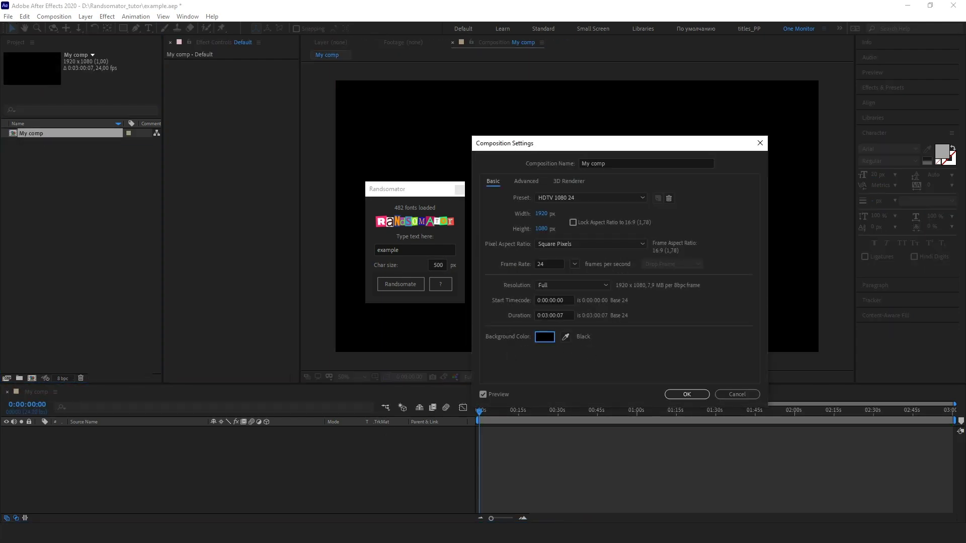
pyautogui.click(687, 395)
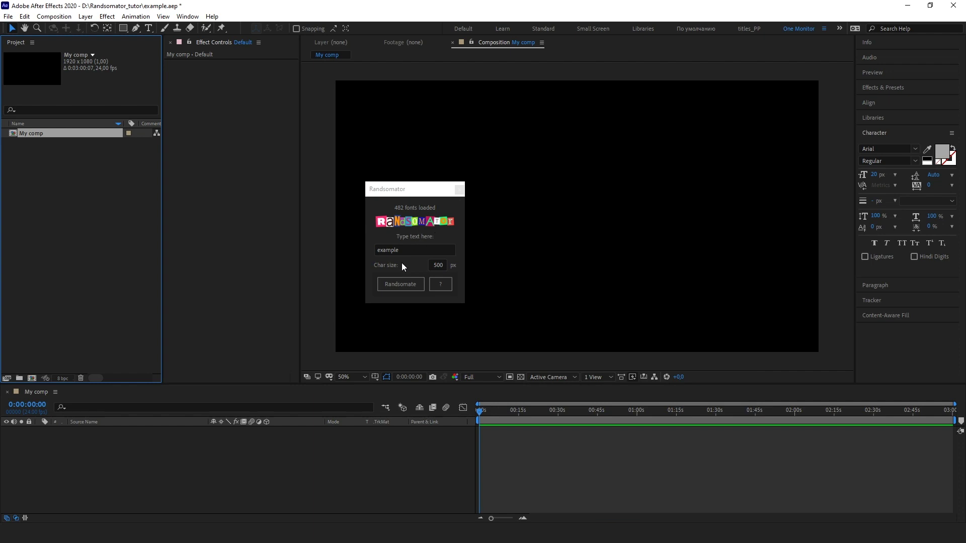
# - Generate the Randsomator lettering for "example" in My comp and accept the confirmation
pyautogui.click(398, 285)
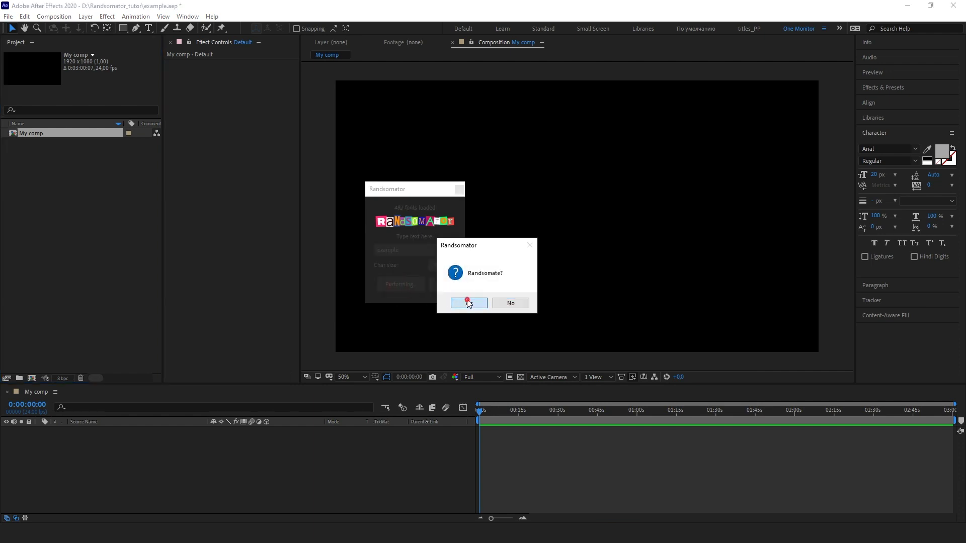
pyautogui.click(466, 302)
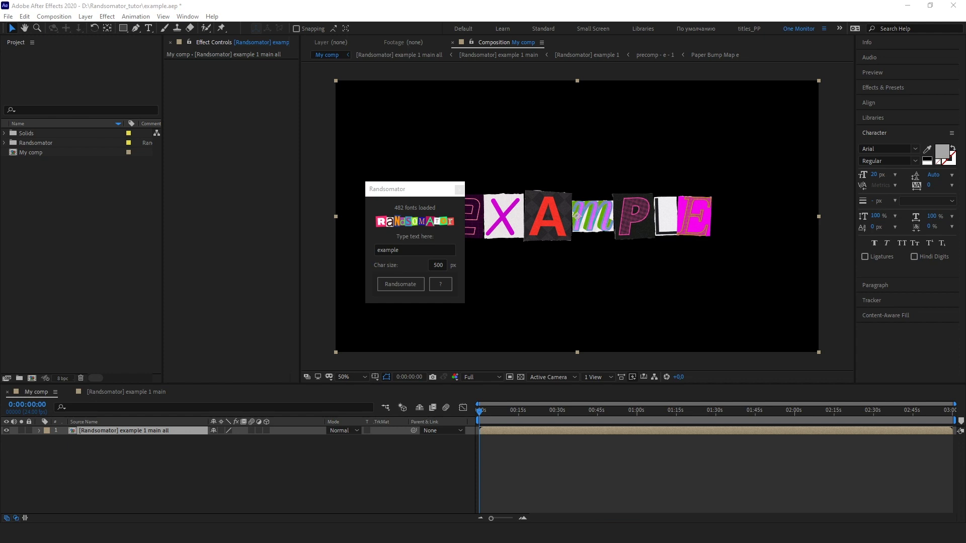
# - Expand the Randsomator folder and its "example * 1" subfolder in the project, with the Comment column in view
pyautogui.click(121, 237)
pyautogui.click(4, 143)
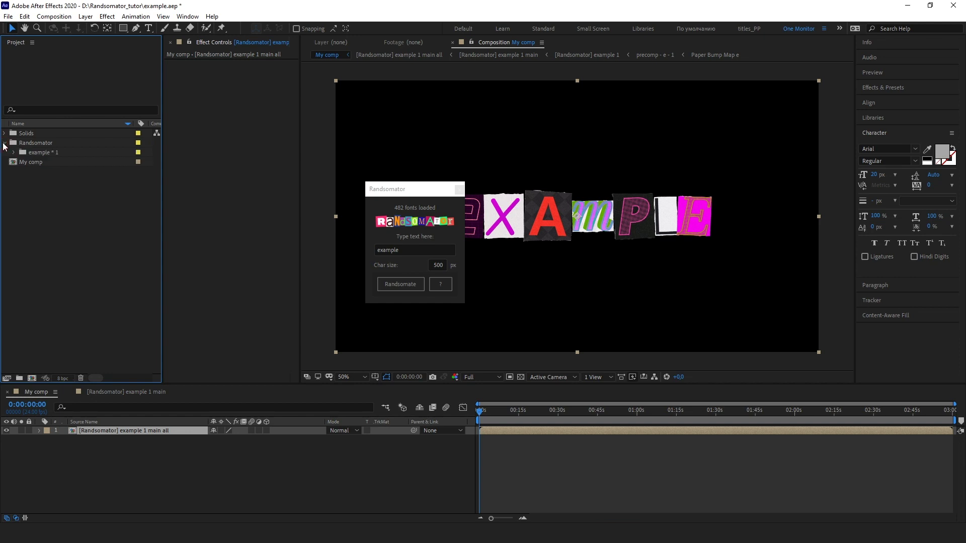
pyautogui.moveTo(161, 142); pyautogui.dragTo(275, 136)
pyautogui.click(77, 146)
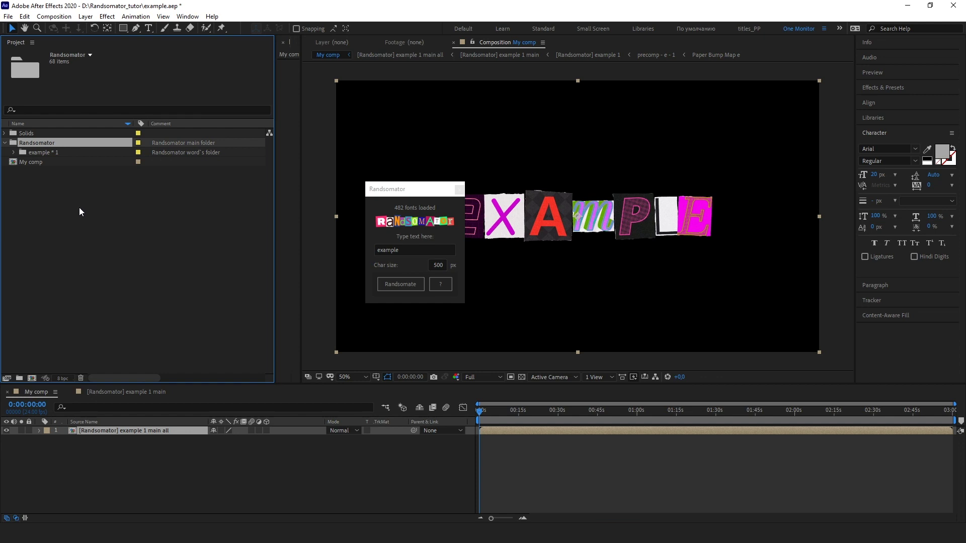
pyautogui.click(59, 153)
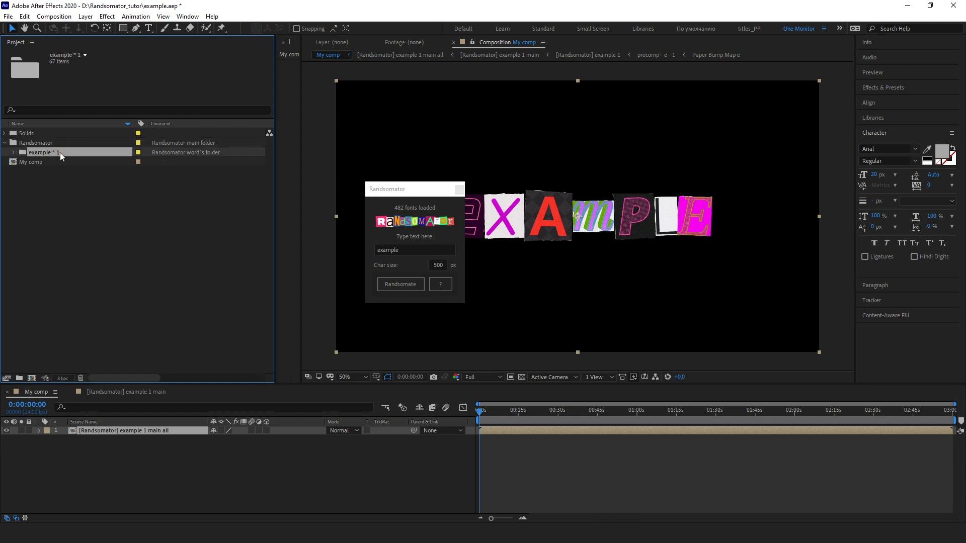
pyautogui.click(14, 152)
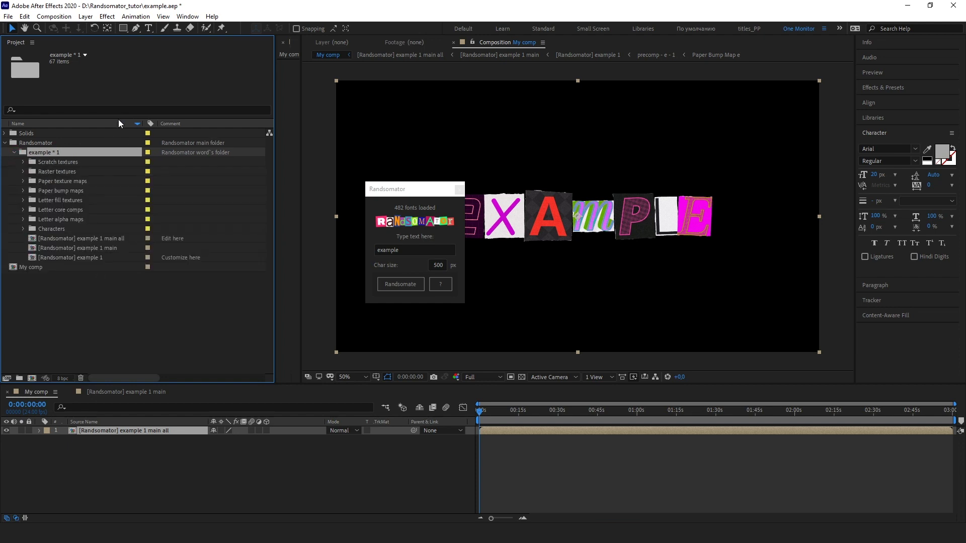
# - Open the "[Randsomator] example 1 main all" composition and show the effect controls of its "example 1 main" layer
pyautogui.click(94, 240)
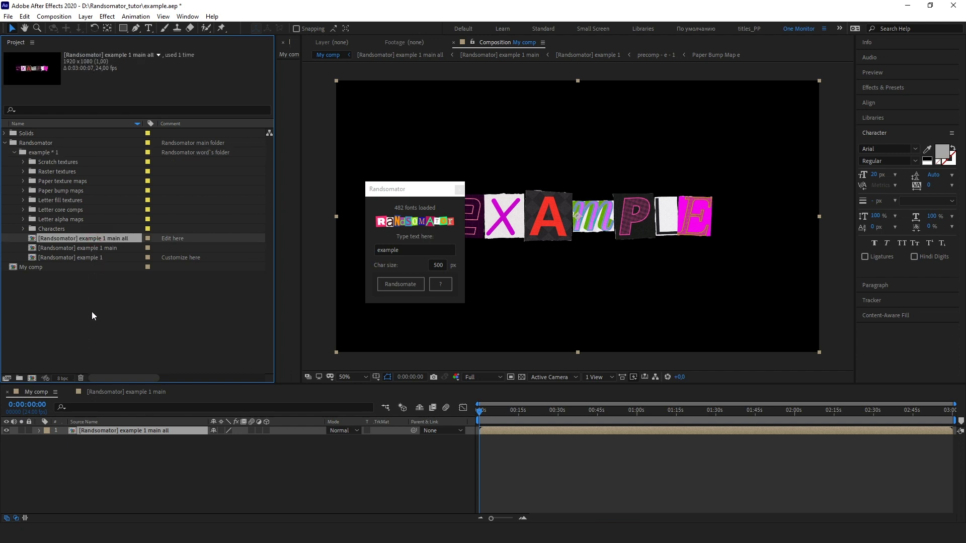
pyautogui.doubleClick(107, 238)
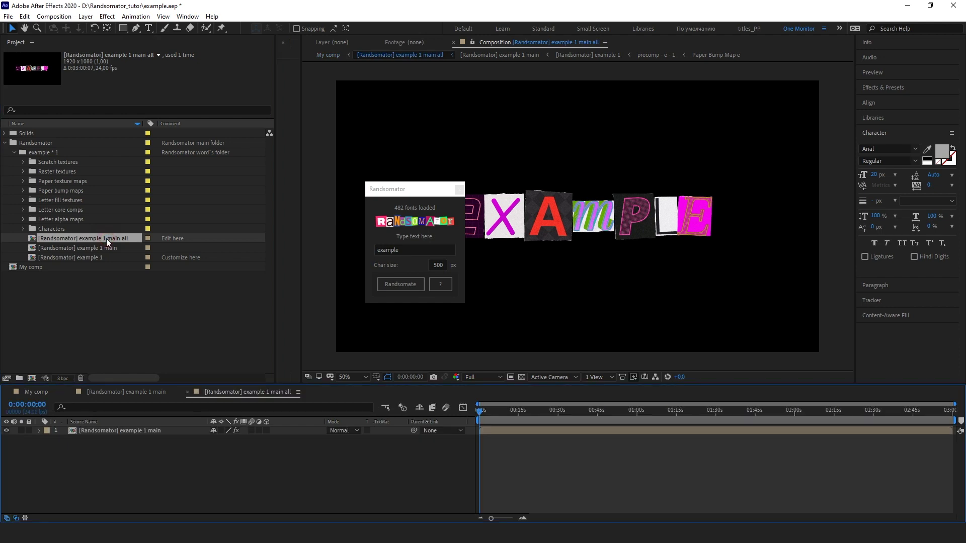
pyautogui.click(134, 431)
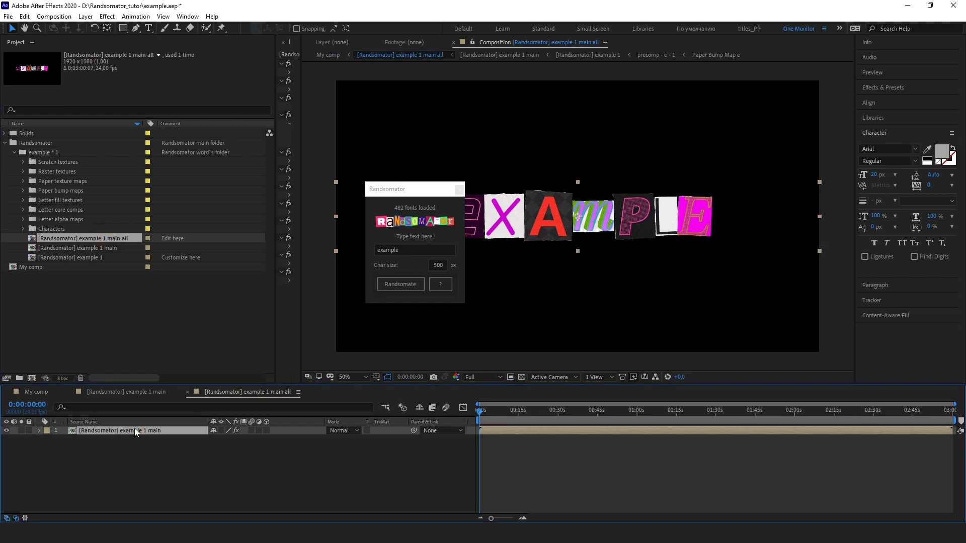
pyautogui.click(289, 297)
pyautogui.moveTo(275, 227); pyautogui.dragTo(88, 174)
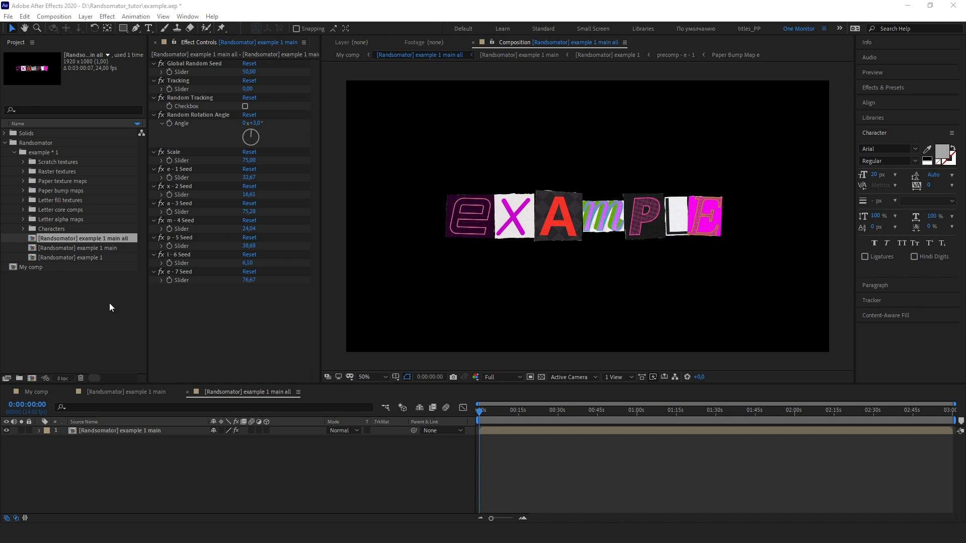
# - Set the scale of the "[Randsomator] example 1 main" layer to 100%
pyautogui.click(136, 431)
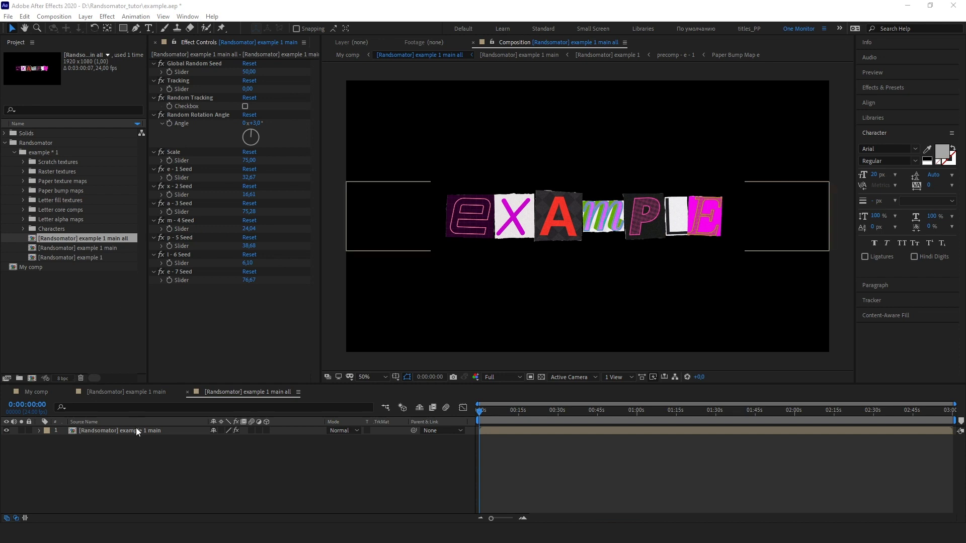
pyautogui.click(136, 430)
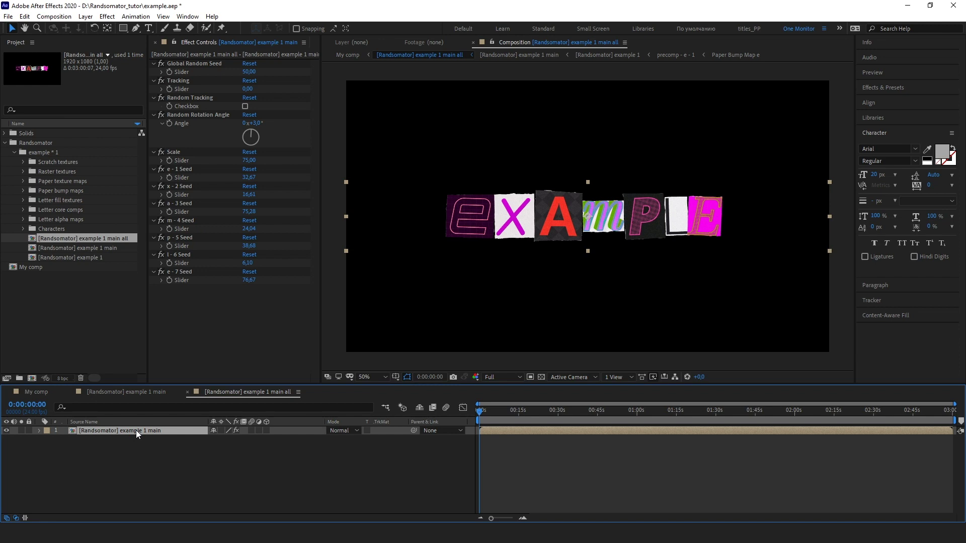
pyautogui.press('s')
pyautogui.click(236, 439)
pyautogui.write('100')
pyautogui.press('Return')
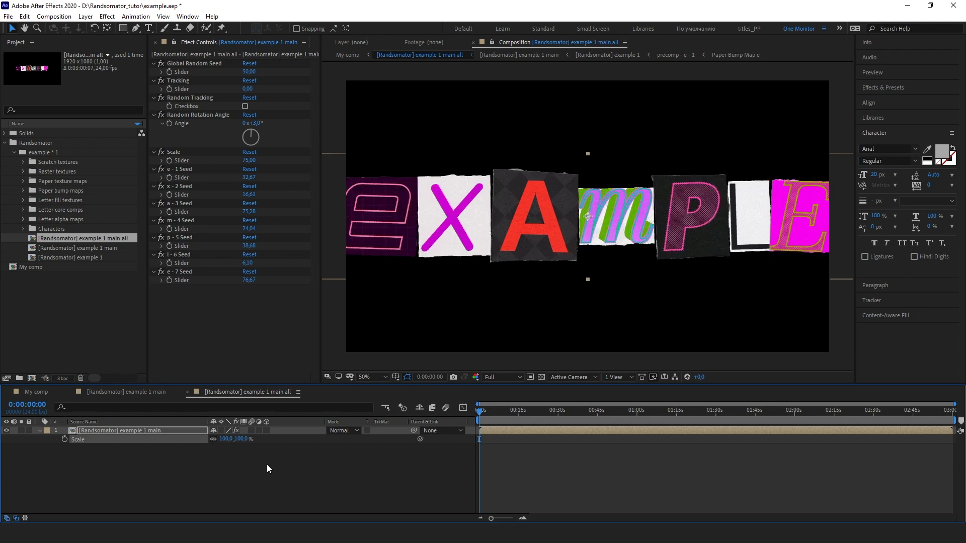
# - Fit the "[Randsomator] example 1 main" layer to the composition width
pyautogui.scroll(-1, 448, 240)
pyautogui.scroll(1, 447, 241)
pyautogui.hotkey('ctrl', 'alt', 'shift', 'h')
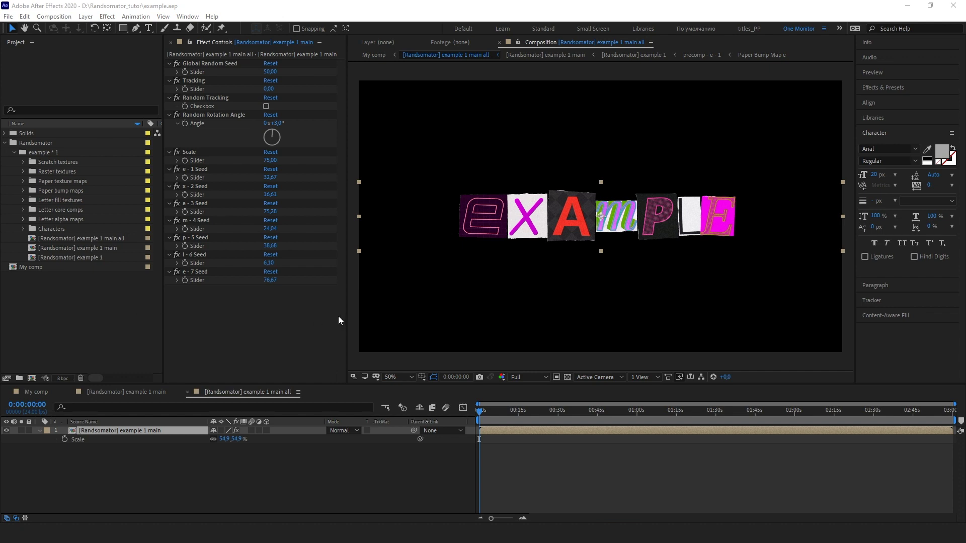
# - Try different Global Random Seed values on the layer, settle on 26, and save the project
pyautogui.click(271, 71)
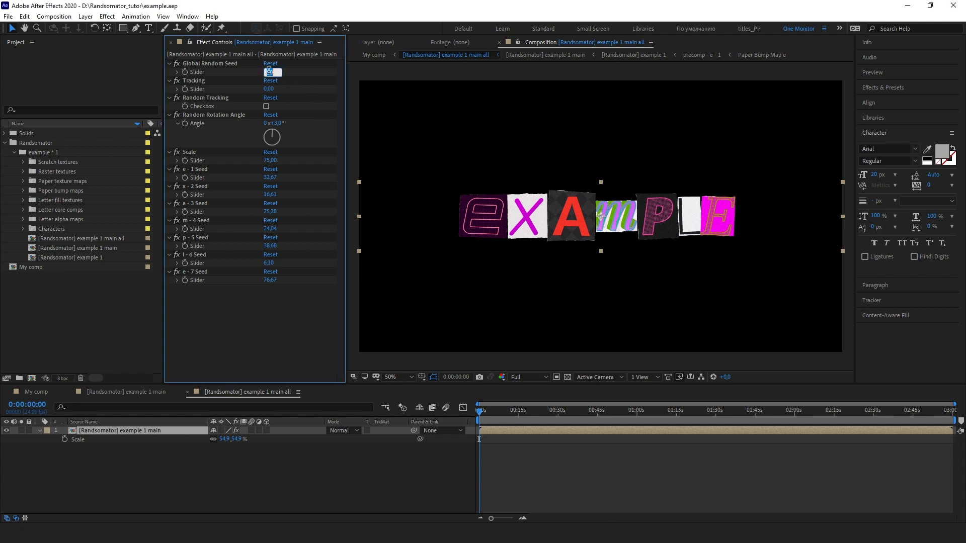
pyautogui.write('44')
pyautogui.press('Return')
pyautogui.click(177, 72)
pyautogui.moveTo(163, 91); pyautogui.dragTo(100, 91)
pyautogui.moveTo(239, 71); pyautogui.dragTo(235, 77)
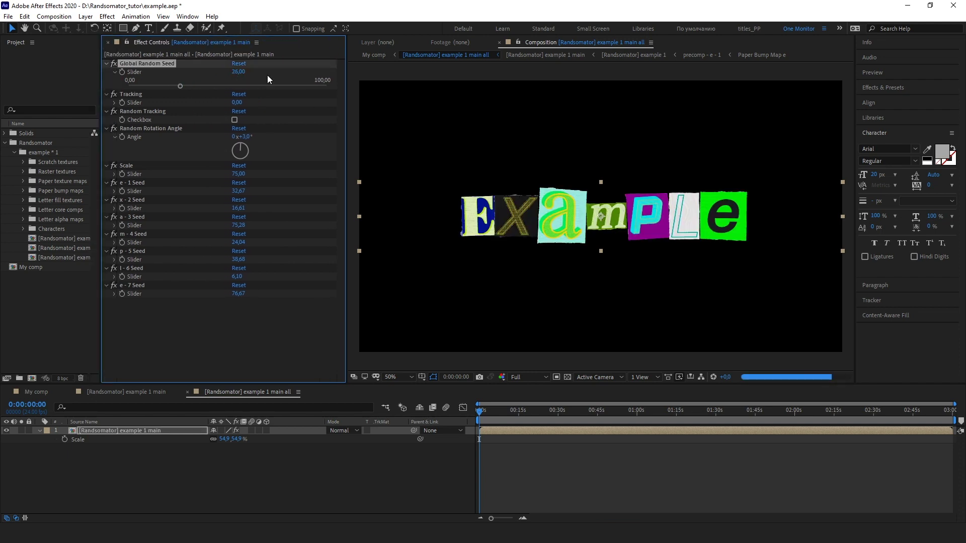
pyautogui.hotkey('ctrl', 's')
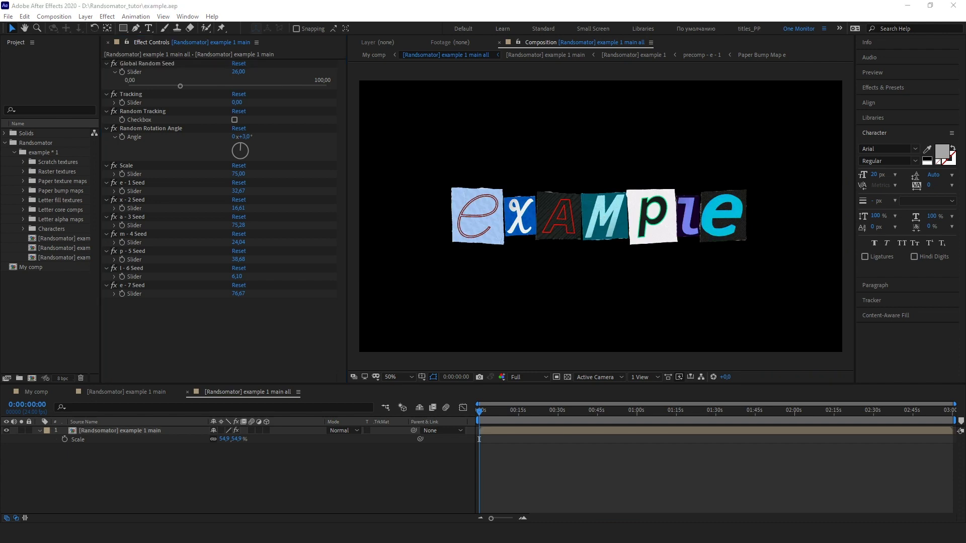
# - Try several letter spacings with the Tracking slider, ending at -20,21
pyautogui.click(114, 103)
pyautogui.moveTo(113, 135); pyautogui.dragTo(134, 135)
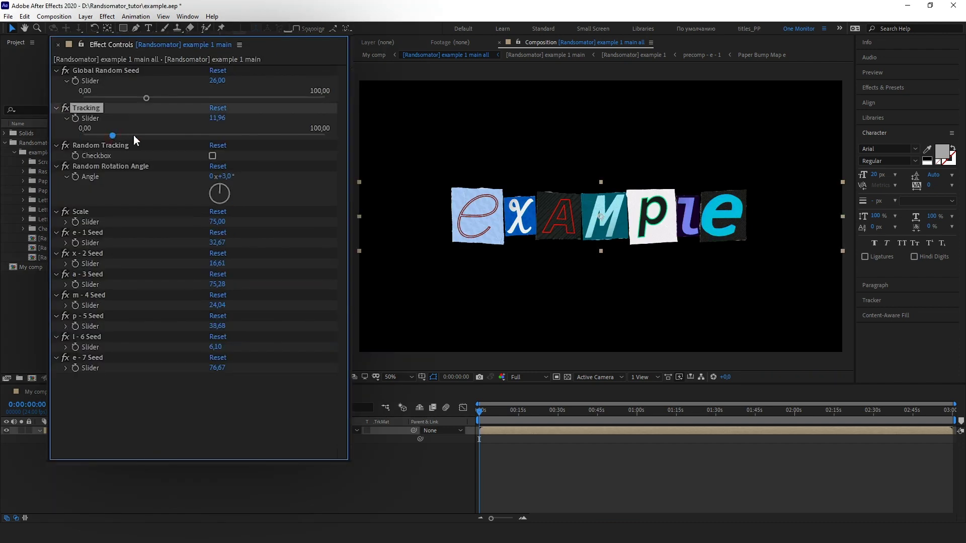
pyautogui.click(134, 135)
pyautogui.click(262, 136)
pyautogui.moveTo(217, 118); pyautogui.dragTo(213, 137)
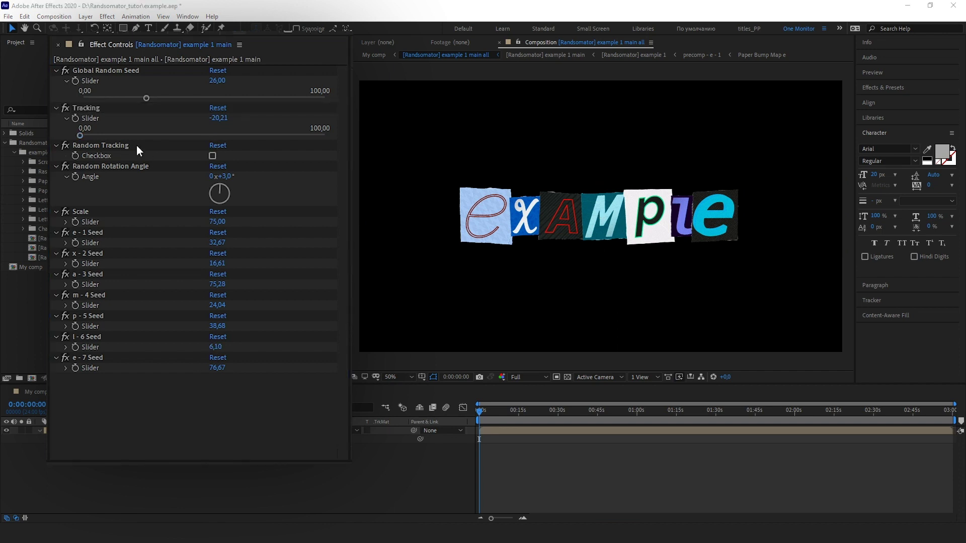
# - Set Tracking to 86,26 and compare the lettering with Random Tracking on and off, leaving it off
pyautogui.click(91, 145)
pyautogui.click(212, 156)
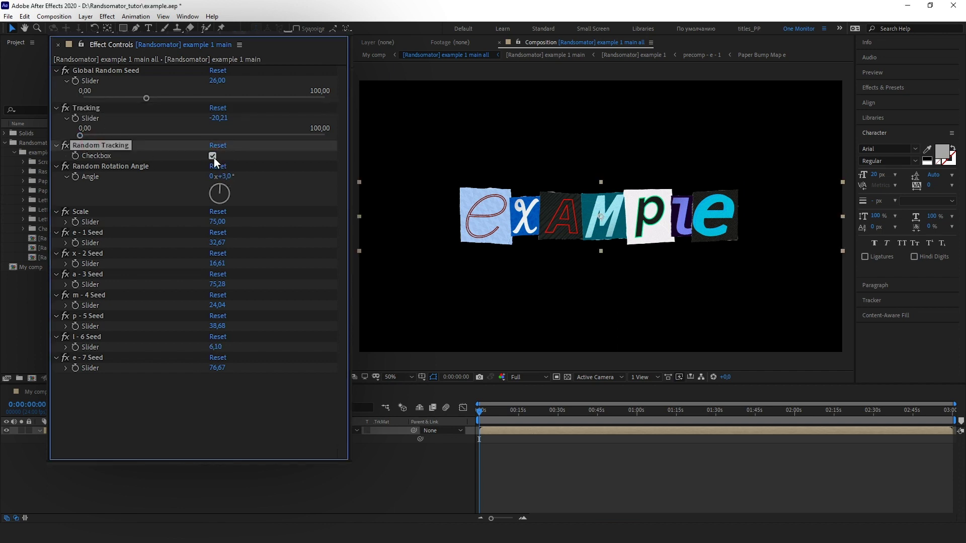
pyautogui.moveTo(136, 135); pyautogui.dragTo(194, 136)
pyautogui.click(292, 136)
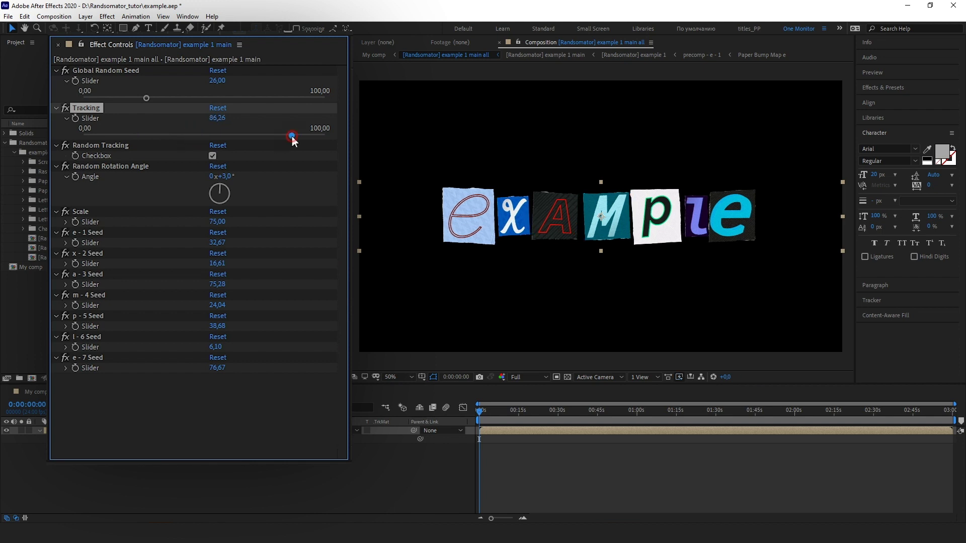
pyautogui.click(215, 157)
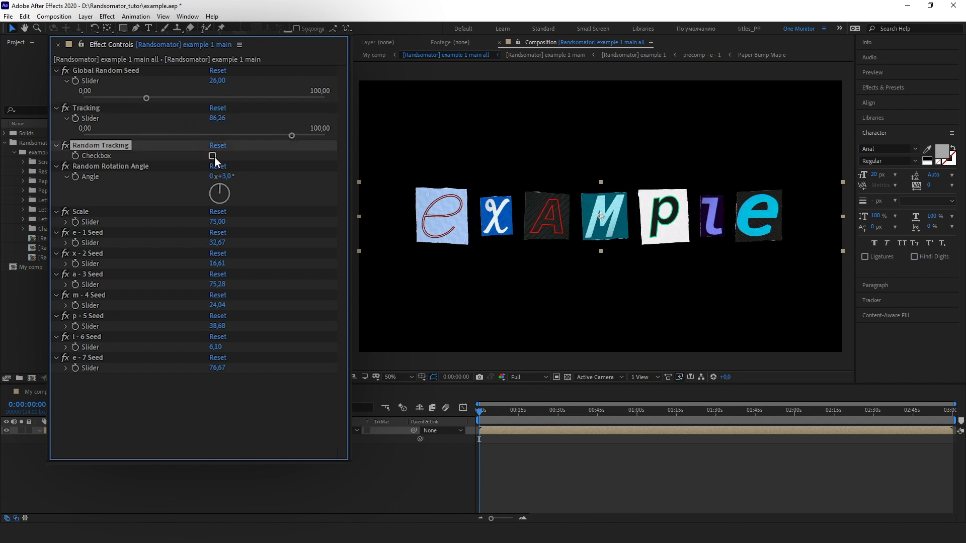
pyautogui.click(215, 157)
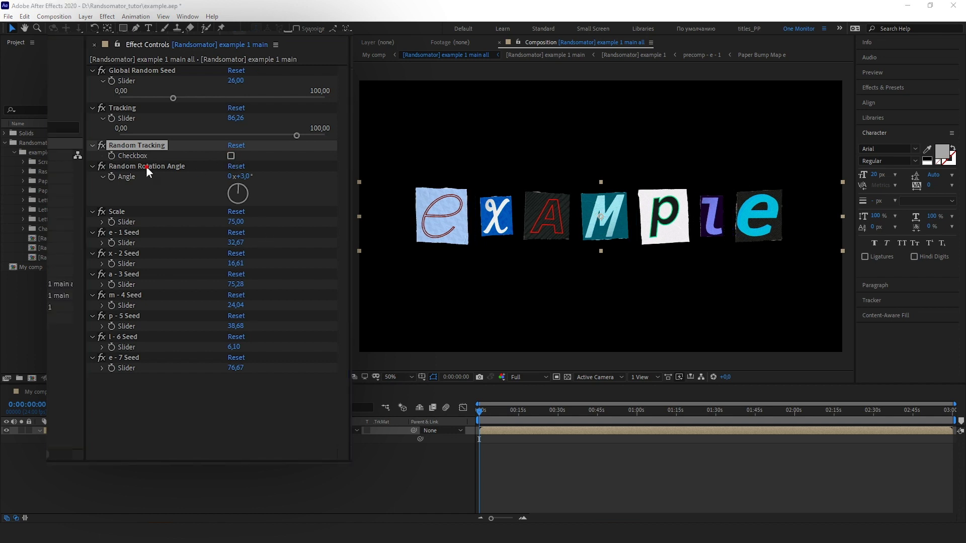
# - Try different Random Rotation Angle values for the letters and set the angle to -7°
pyautogui.click(145, 166)
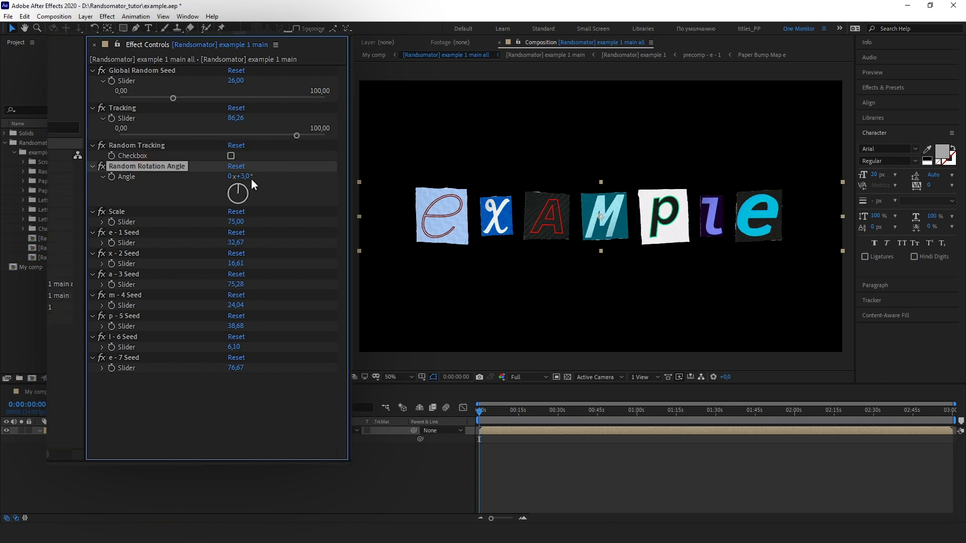
pyautogui.click(248, 177)
pyautogui.write('0')
pyautogui.click(289, 187)
pyautogui.moveTo(246, 179); pyautogui.dragTo(270, 182)
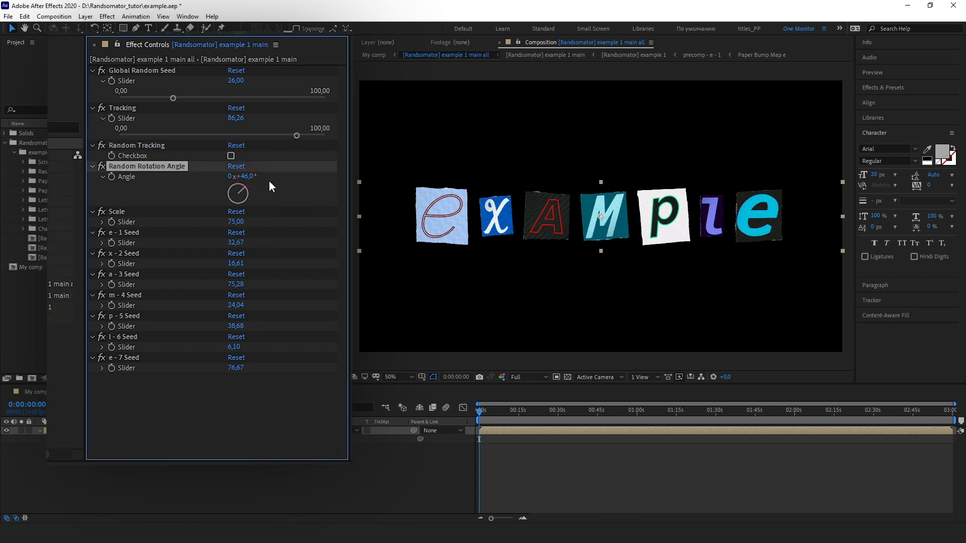
pyautogui.write('-7')
pyautogui.press('Return')
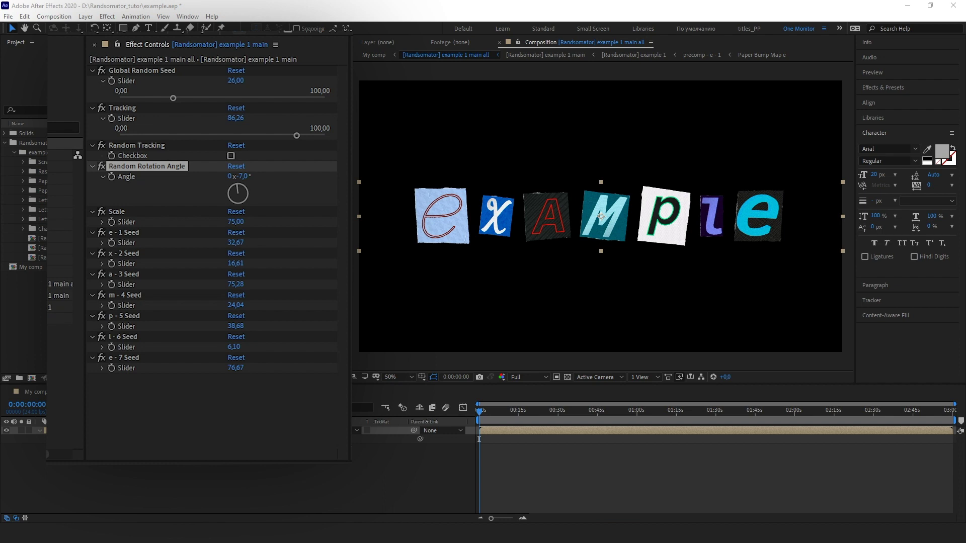
# - Set the Scale effect slider of the lettering to 100
pyautogui.click(131, 210)
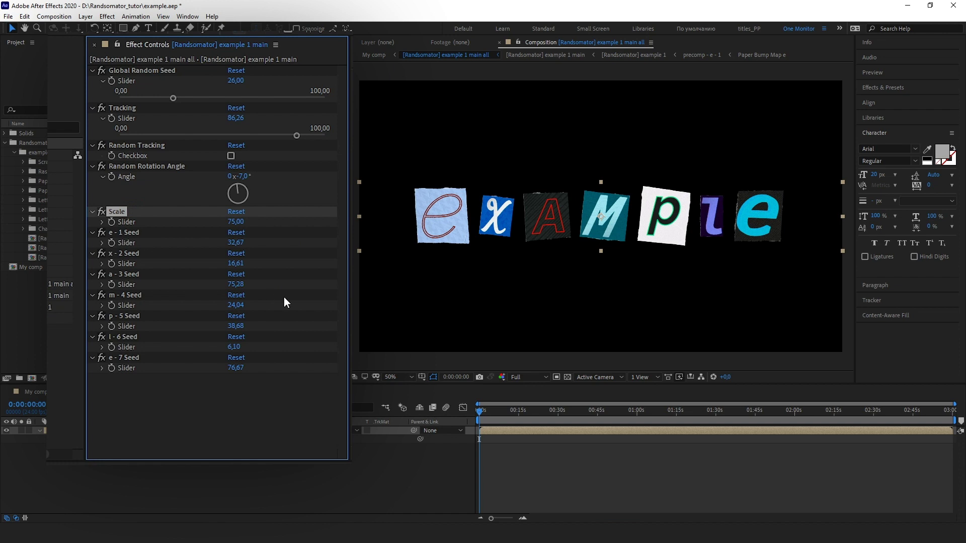
pyautogui.click(236, 223)
pyautogui.press('Return')
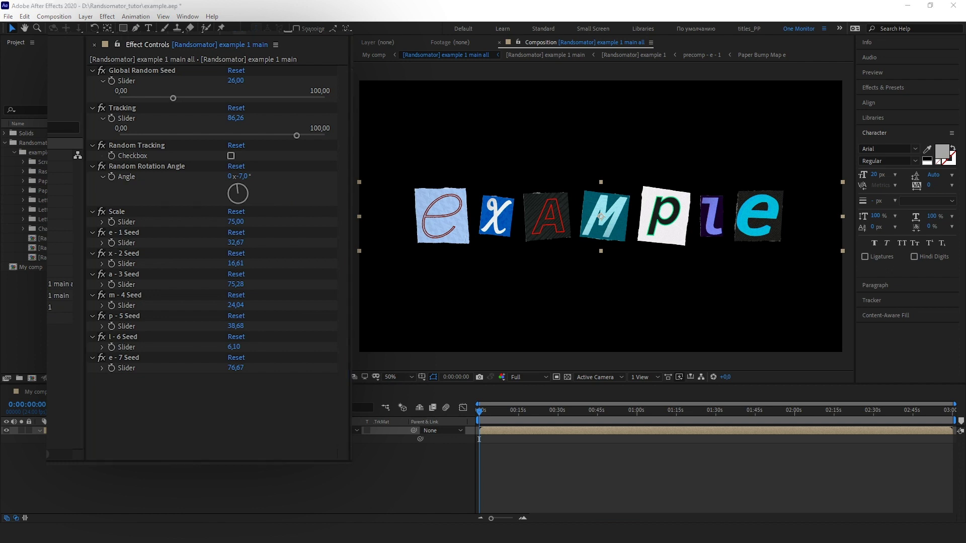
pyautogui.click(235, 222)
pyautogui.write('100')
pyautogui.press('Return')
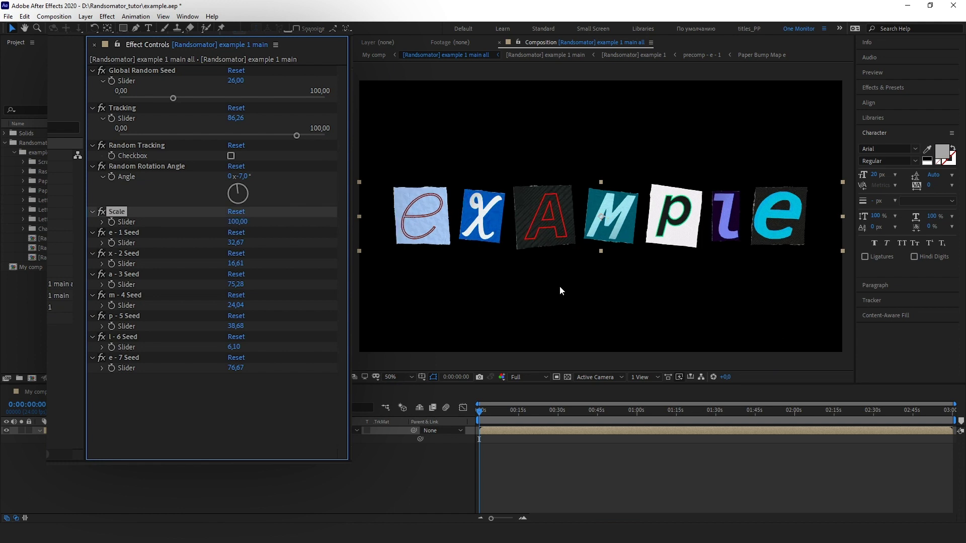
# - Set the Scale effect slider of the lettering to 50
pyautogui.click(239, 222)
pyautogui.write('50')
pyautogui.press('Return')
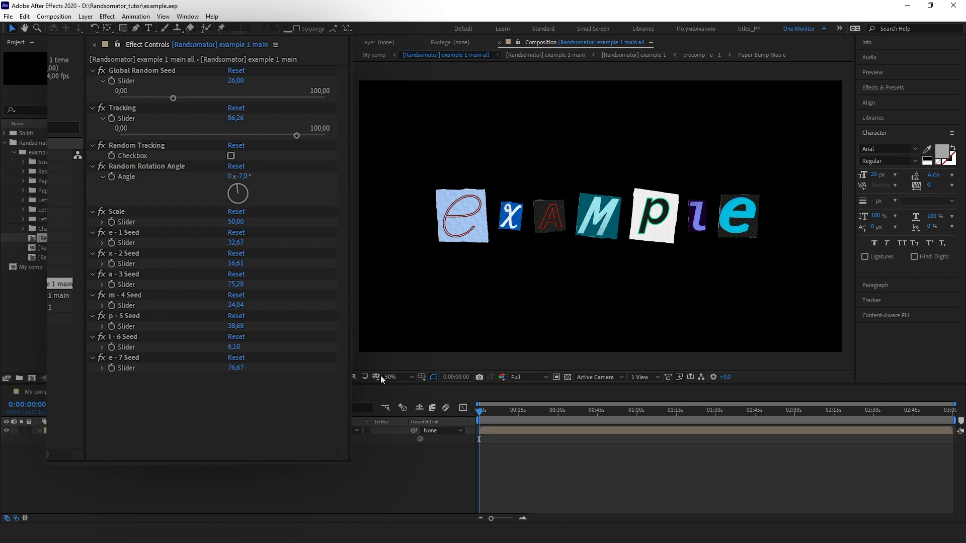
pyautogui.click(455, 221)
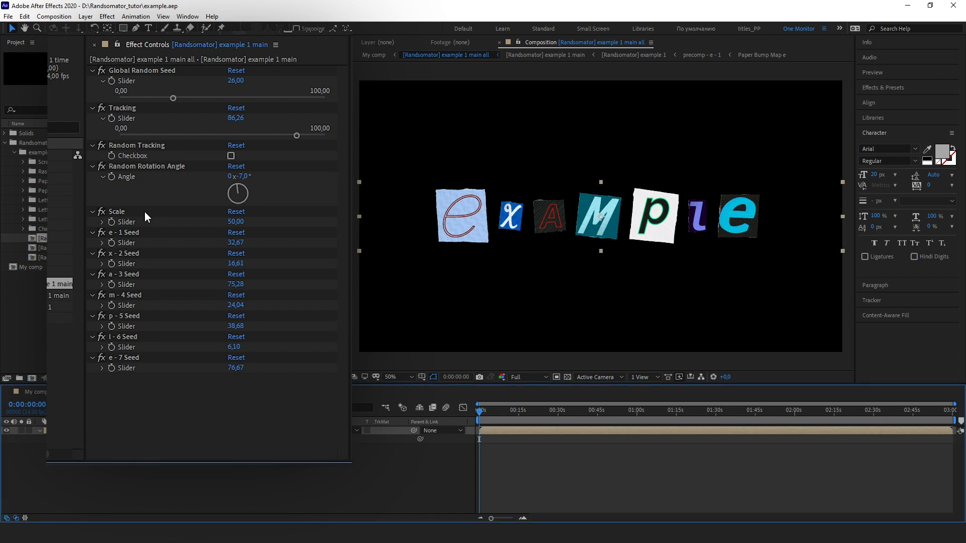
# - Try several looks for the first letter with the e - 1 Seed slider, ending at 61,08
pyautogui.click(135, 233)
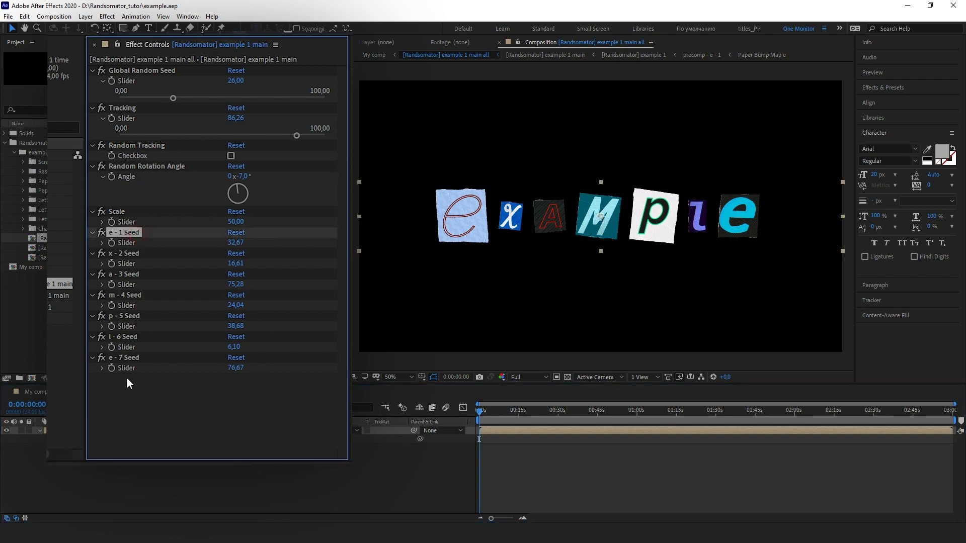
pyautogui.keyDown('shift'); pyautogui.click(133, 355); pyautogui.keyUp('shift')
pyautogui.click(155, 405)
pyautogui.click(124, 234)
pyautogui.click(102, 243)
pyautogui.moveTo(191, 261); pyautogui.dragTo(200, 261)
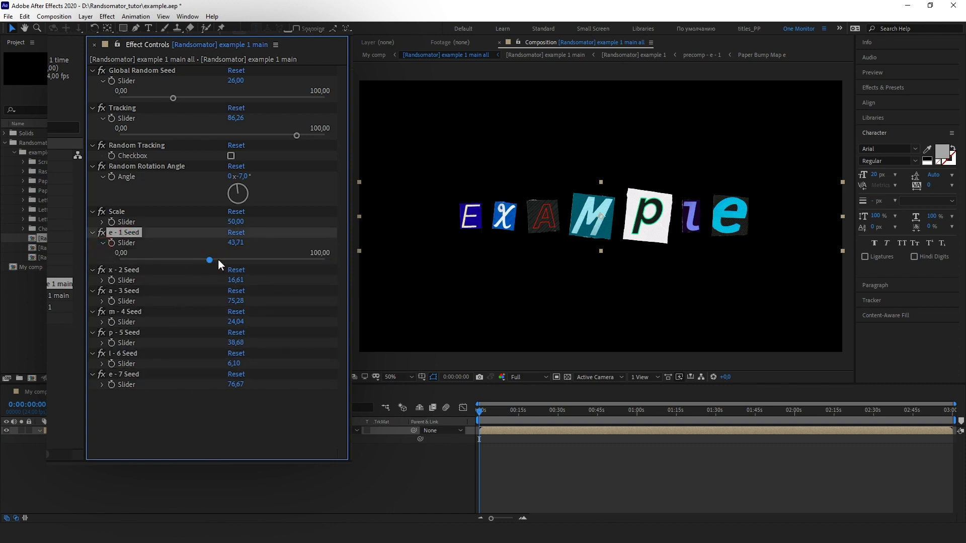
pyautogui.click(219, 259)
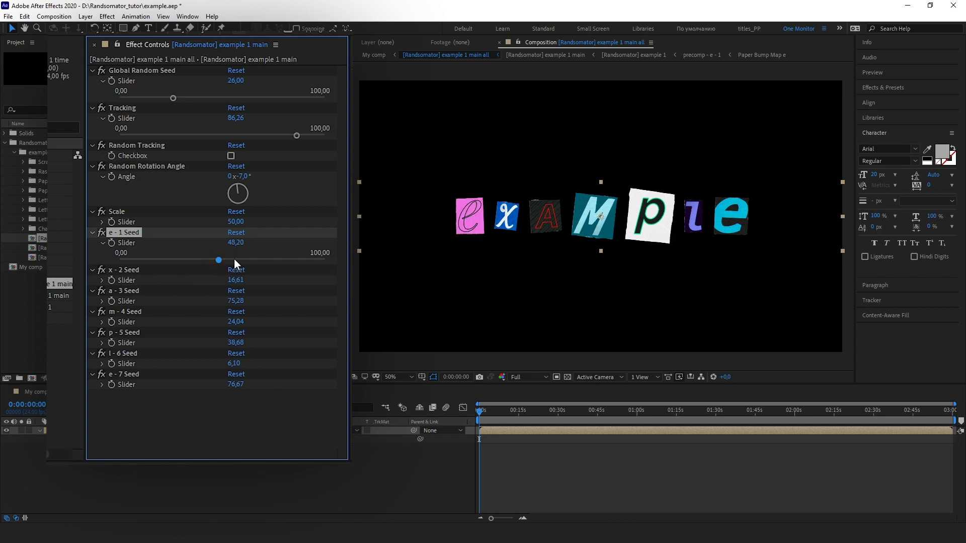
pyautogui.click(246, 260)
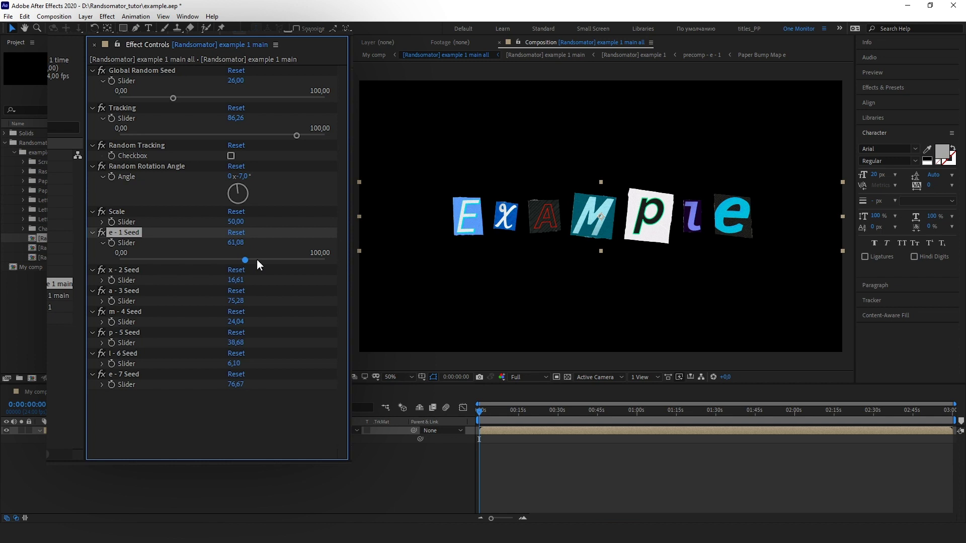
# - Set Tracking to 34,43 and the Random Rotation Angle to 0°
pyautogui.click(249, 423)
pyautogui.click(190, 135)
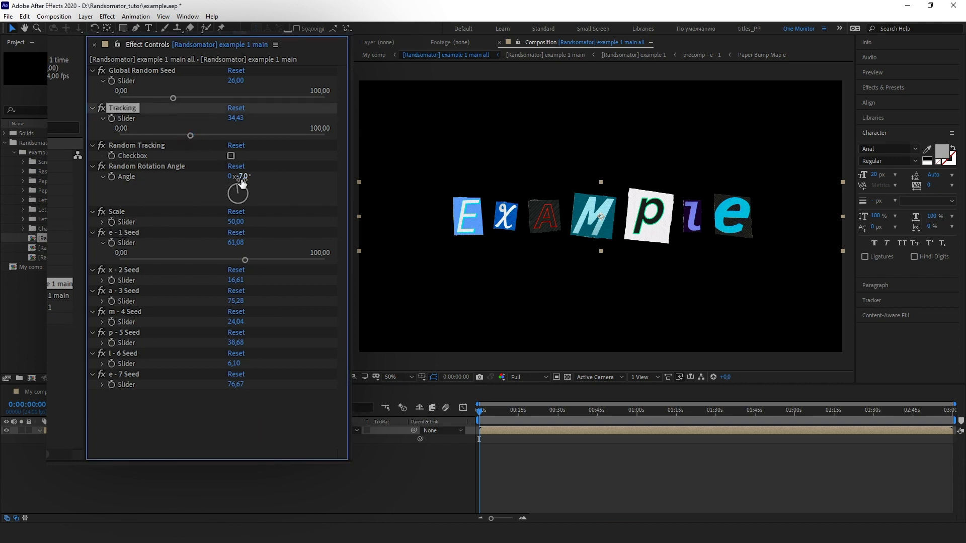
pyautogui.click(242, 178)
pyautogui.write('0')
pyautogui.click(255, 225)
# - Set the Scale effect slider of the lettering to 99
pyautogui.click(236, 222)
pyautogui.write('99')
pyautogui.click(290, 207)
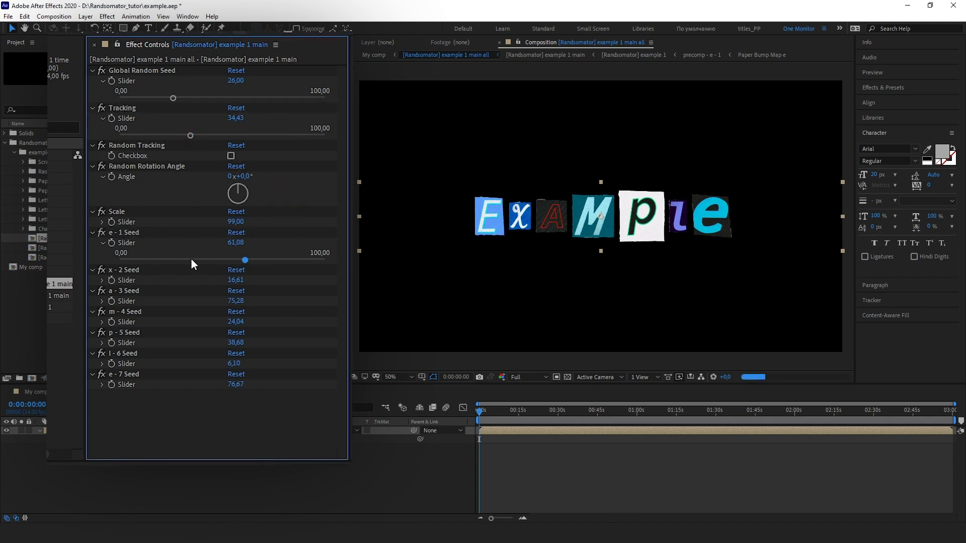
# - Reduce Tracking to 16,43 and set the e - 1 Seed slider to 43,41
pyautogui.click(191, 260)
pyautogui.moveTo(240, 117); pyautogui.dragTo(231, 118)
pyautogui.click(208, 261)
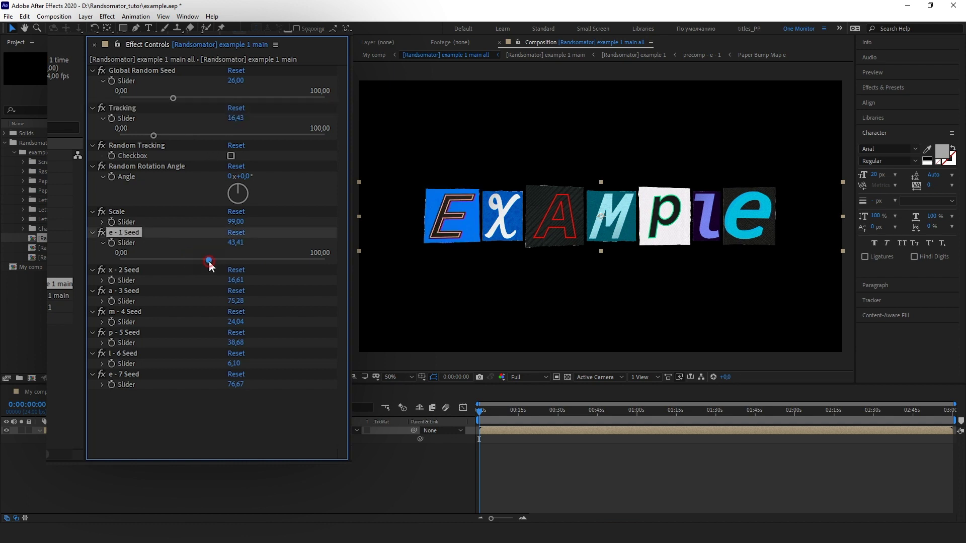
# - Set the x - 2 Seed to 47,90 and the l - 6 Seed to 56,59
pyautogui.click(102, 281)
pyautogui.click(218, 297)
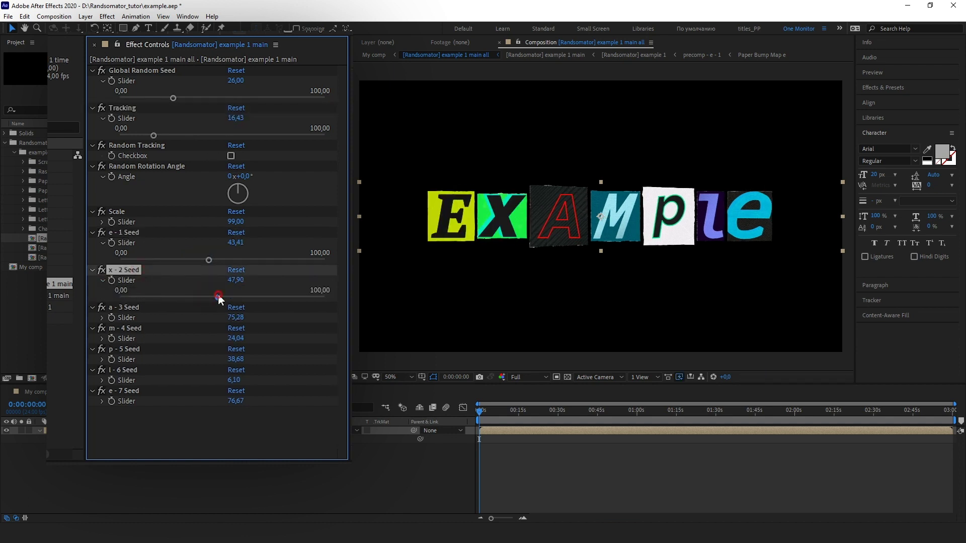
pyautogui.click(102, 381)
pyautogui.click(225, 398)
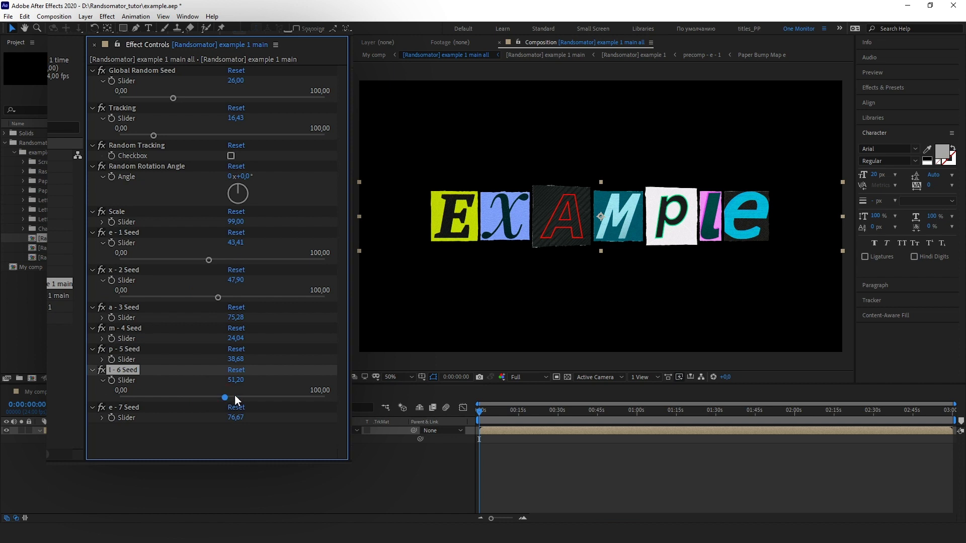
pyautogui.click(236, 397)
# - Set the e - 7 Seed to 11,08 and the Global Random Seed to 37,72
pyautogui.click(103, 418)
pyautogui.click(142, 435)
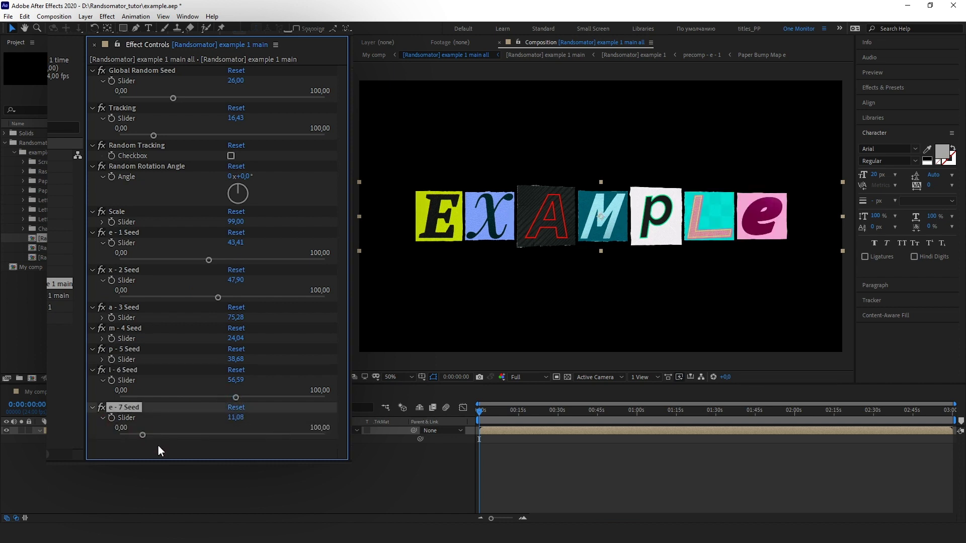
pyautogui.click(197, 97)
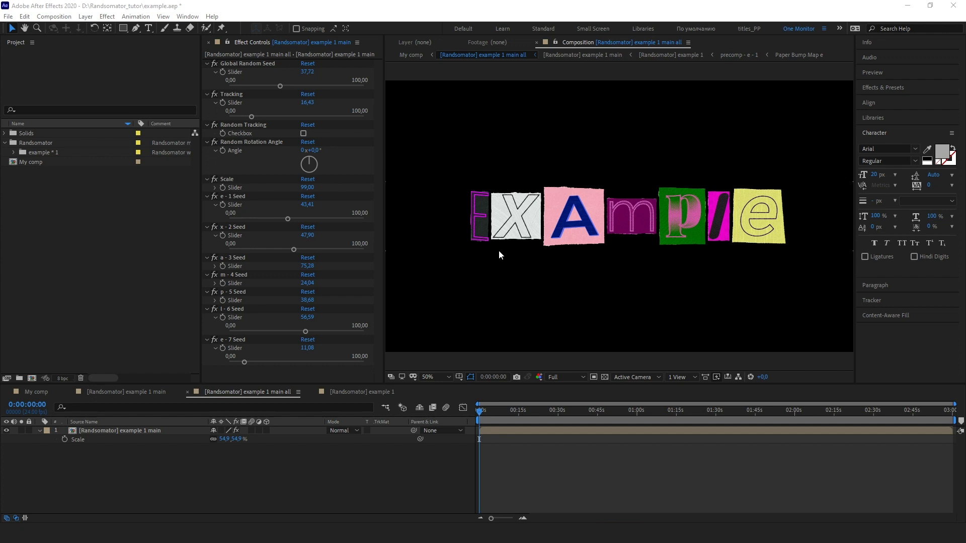
# - Open the [Randsomator] example 1 composition, commented "Customize here", from the example * 1 project folder
pyautogui.click(14, 154)
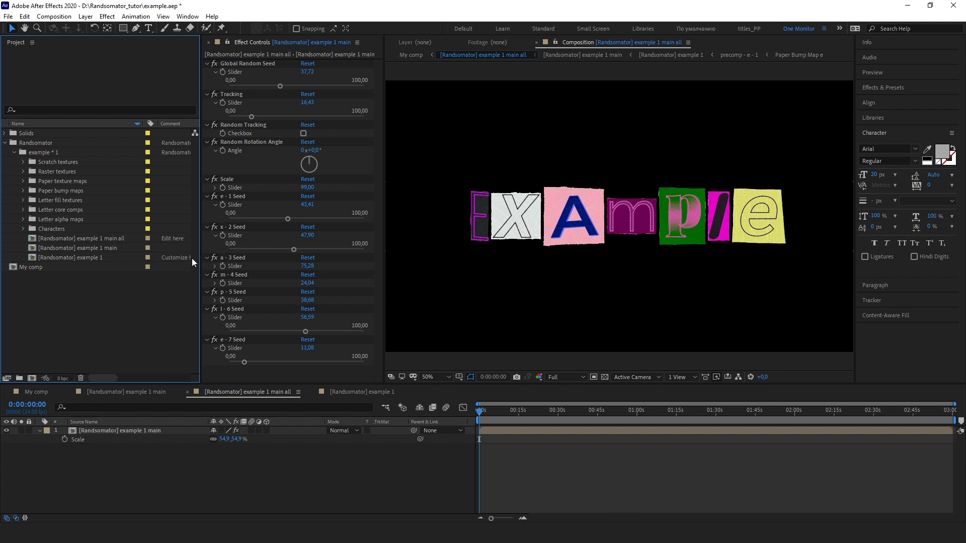
pyautogui.moveTo(199, 257); pyautogui.dragTo(229, 258)
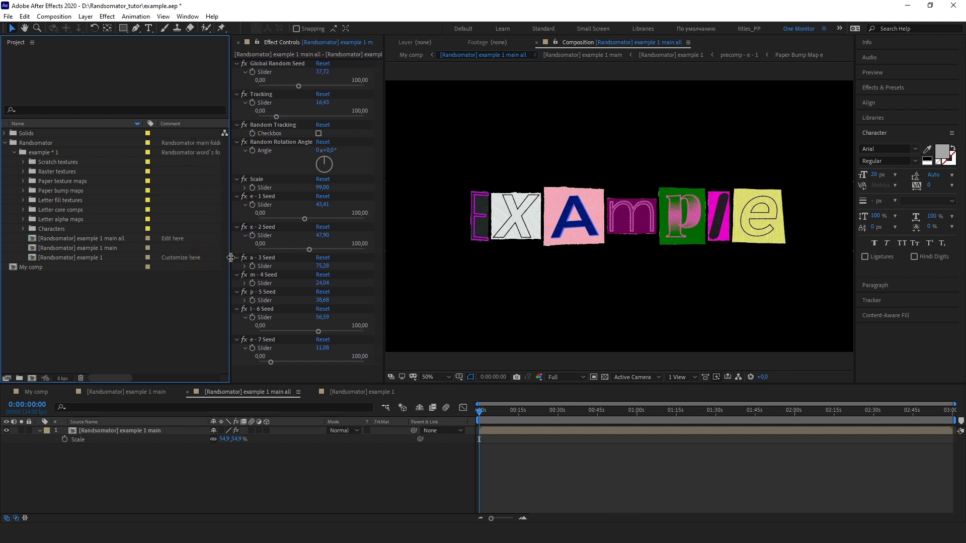
pyautogui.click(89, 257)
pyautogui.doubleClick(83, 258)
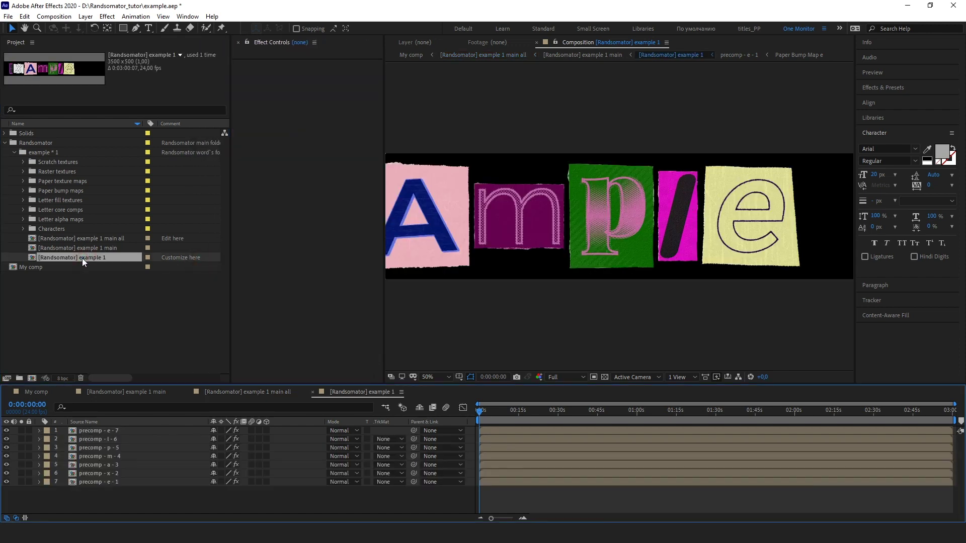
# - Select the precomp - e - 1 layer and turn off its Use Global Random option
pyautogui.scroll(-2, 421, 309)
pyautogui.moveTo(489, 301); pyautogui.dragTo(523, 304)
pyautogui.scroll(2, 507, 304)
pyautogui.click(434, 377)
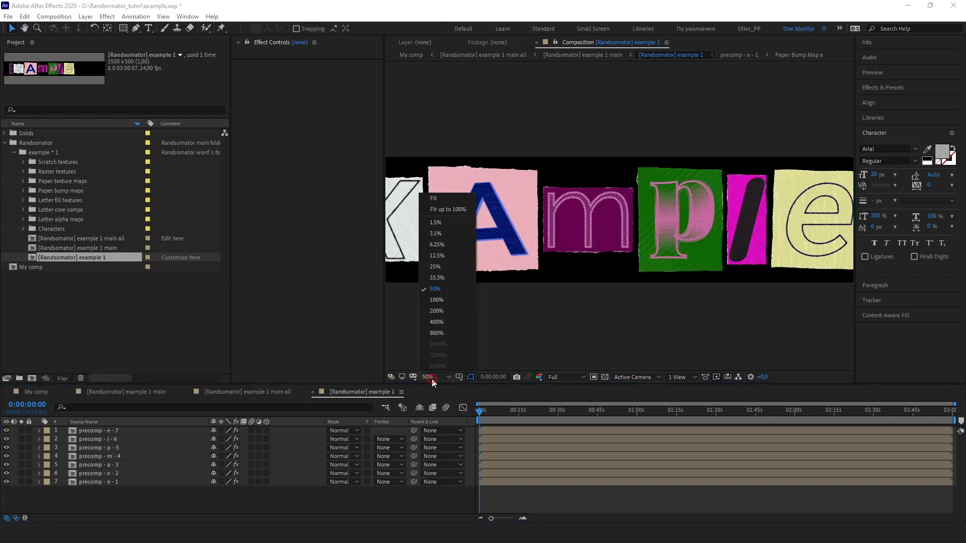
pyautogui.click(445, 212)
pyautogui.click(103, 483)
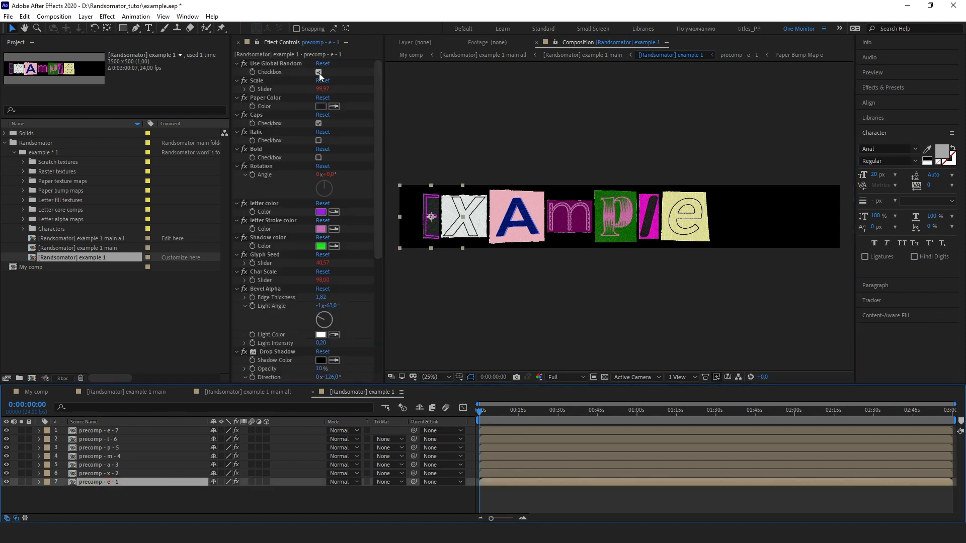
pyautogui.moveTo(228, 98); pyautogui.dragTo(152, 102)
pyautogui.click(279, 72)
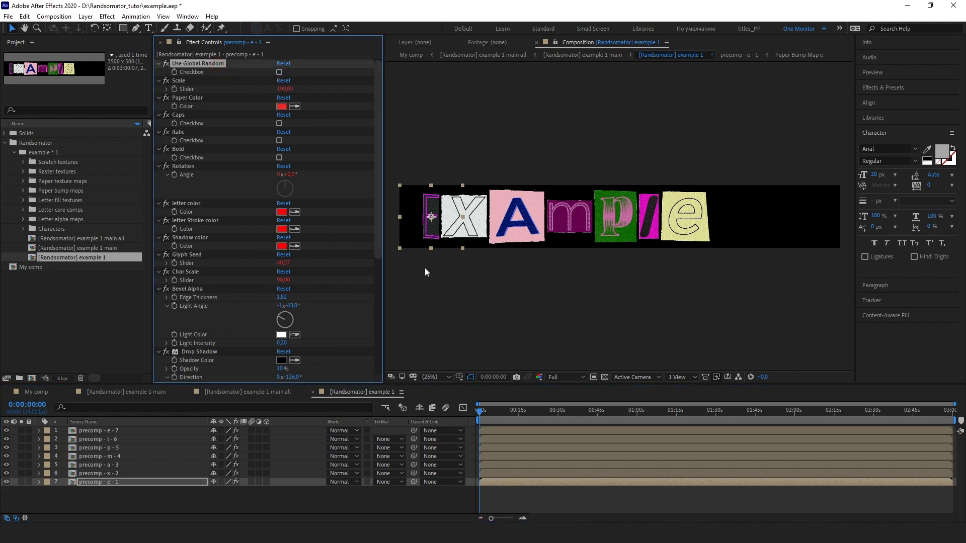
# - Set the Scale slider of the precomp - e - 1 letter to 90
pyautogui.scroll(2, 430, 264)
pyautogui.moveTo(431, 269); pyautogui.dragTo(686, 261)
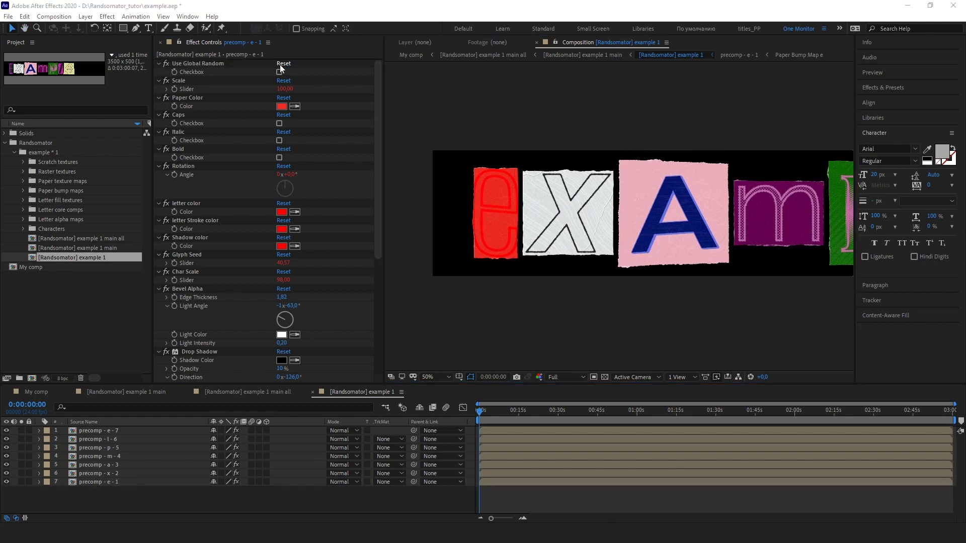
pyautogui.click(284, 89)
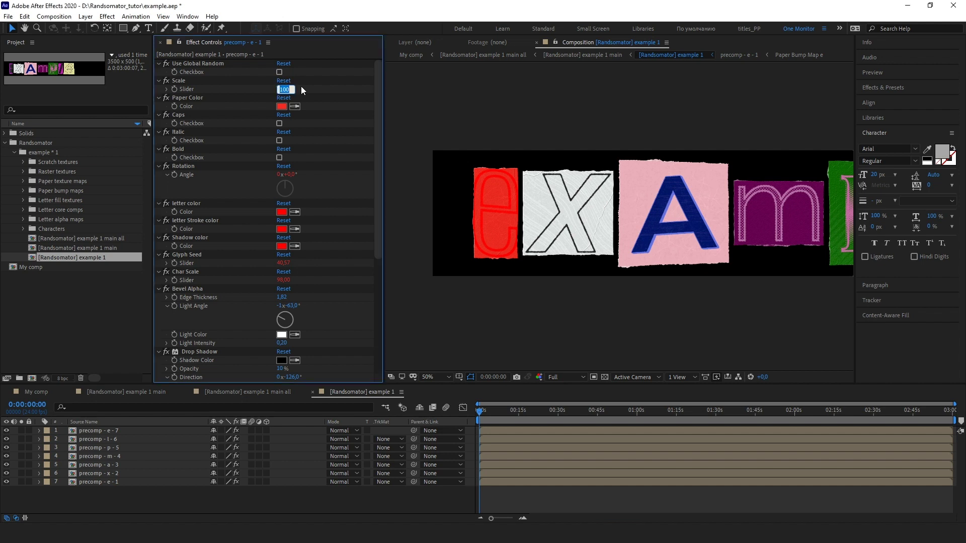
pyautogui.press('Return')
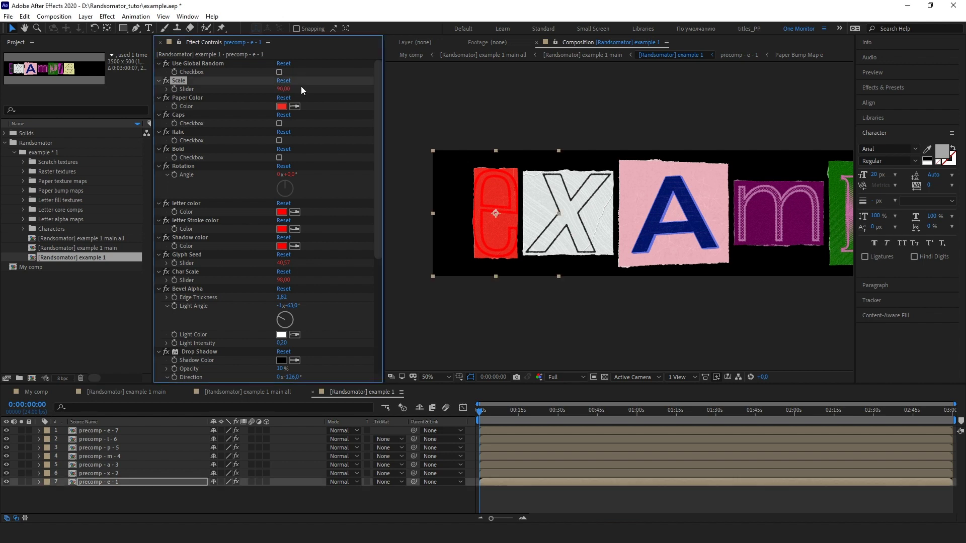
# - Change the Paper Color of the first letter to a light pinkish grey
pyautogui.click(282, 107)
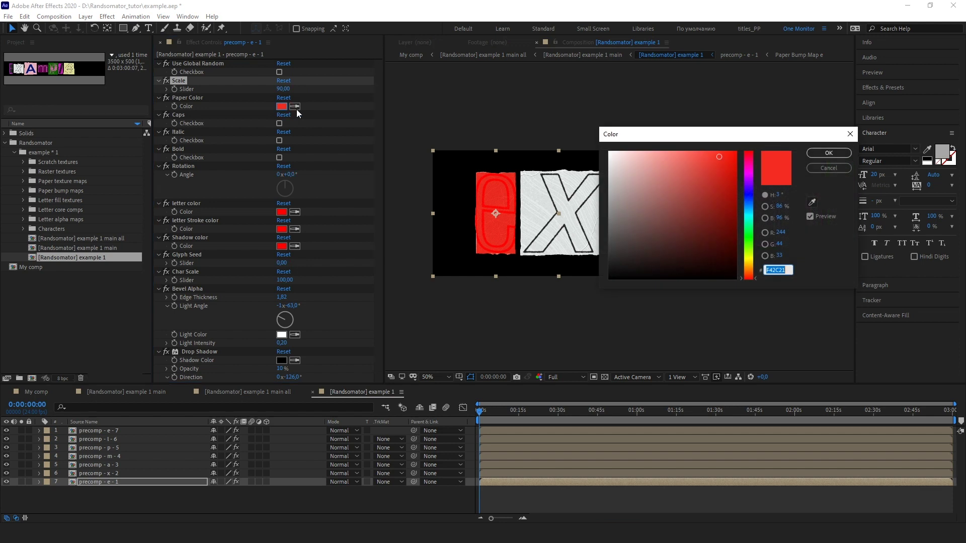
pyautogui.click(612, 175)
pyautogui.click(829, 153)
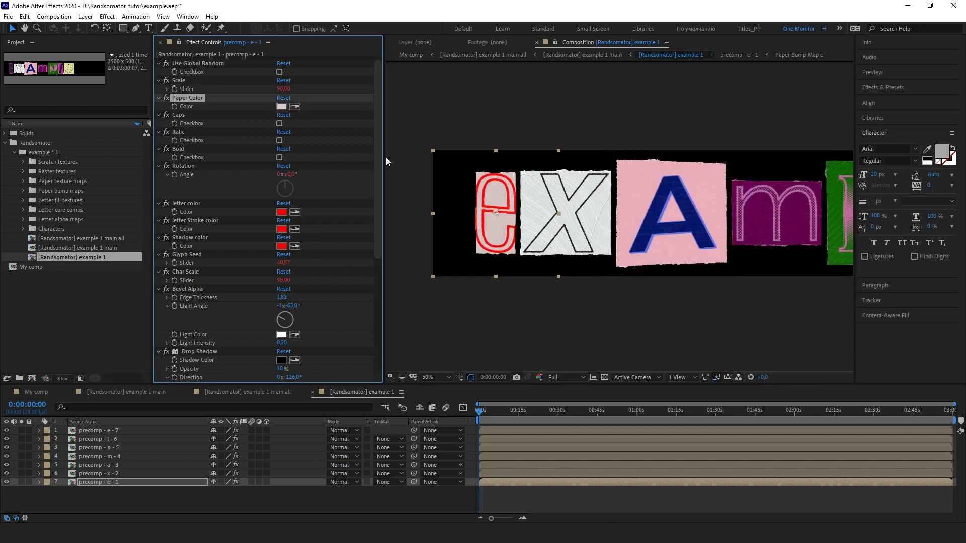
# - Enable the Caps, Italic and Bold options for the first letter
pyautogui.click(279, 123)
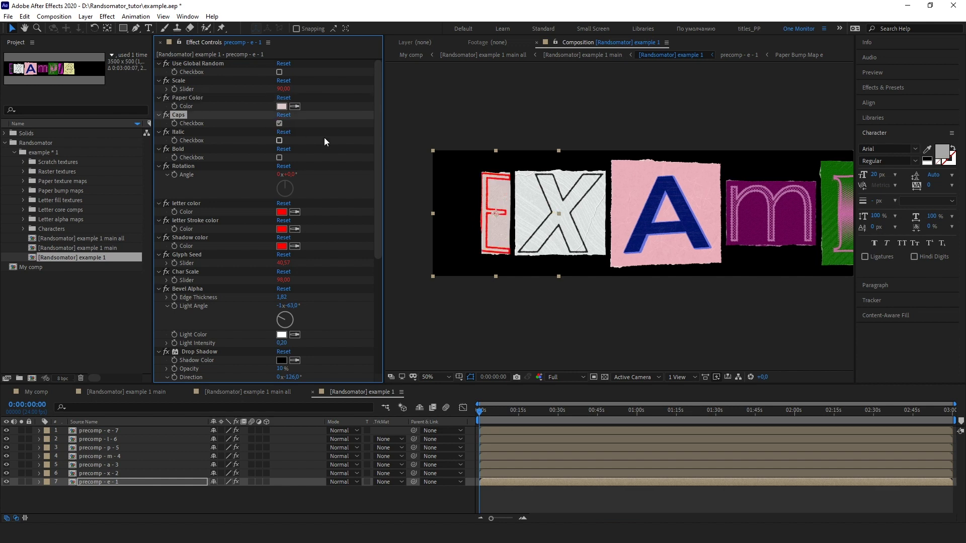
pyautogui.click(279, 140)
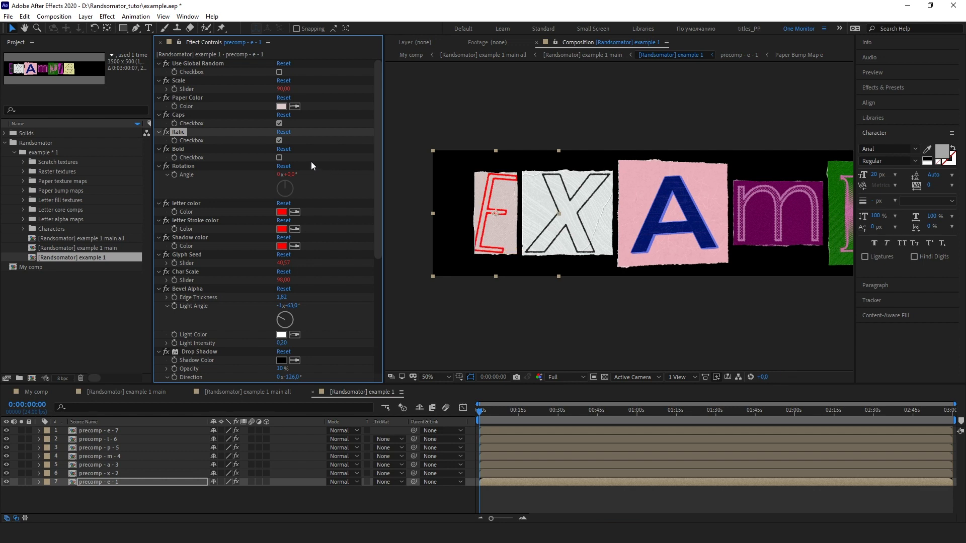
pyautogui.click(279, 157)
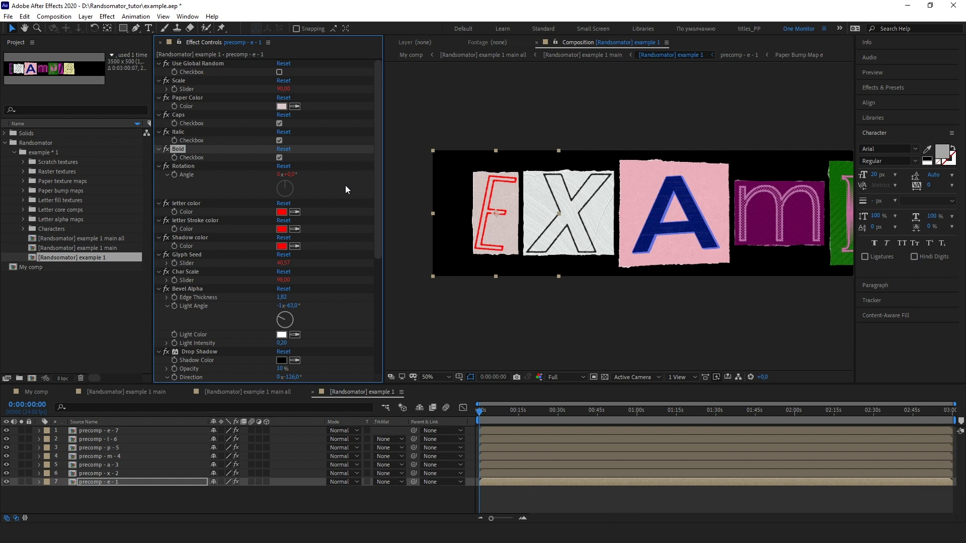
# - Try tilting the first letter clockwise with its Rotation angle, and set the angle back to 0°
pyautogui.moveTo(293, 180); pyautogui.dragTo(307, 187)
pyautogui.click(293, 175)
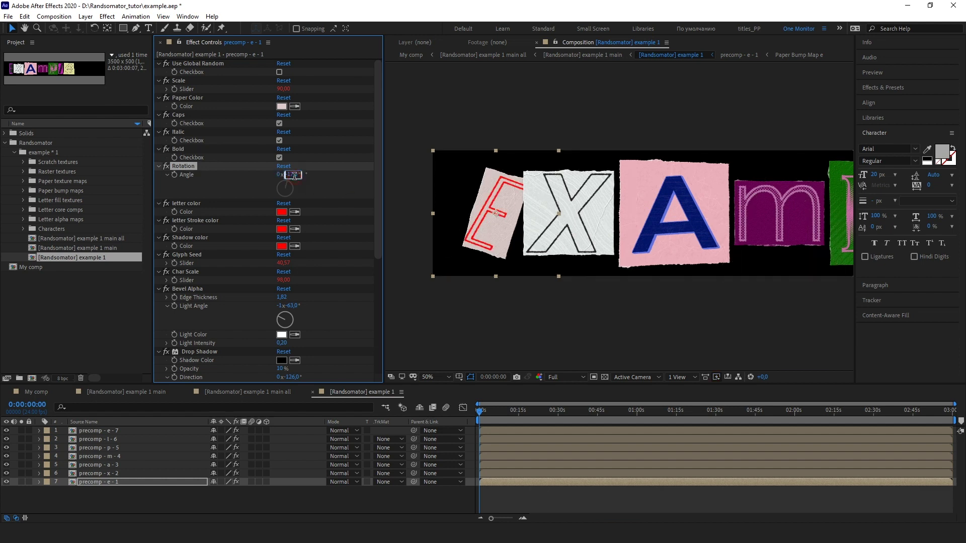
pyautogui.write('0')
pyautogui.press('Return')
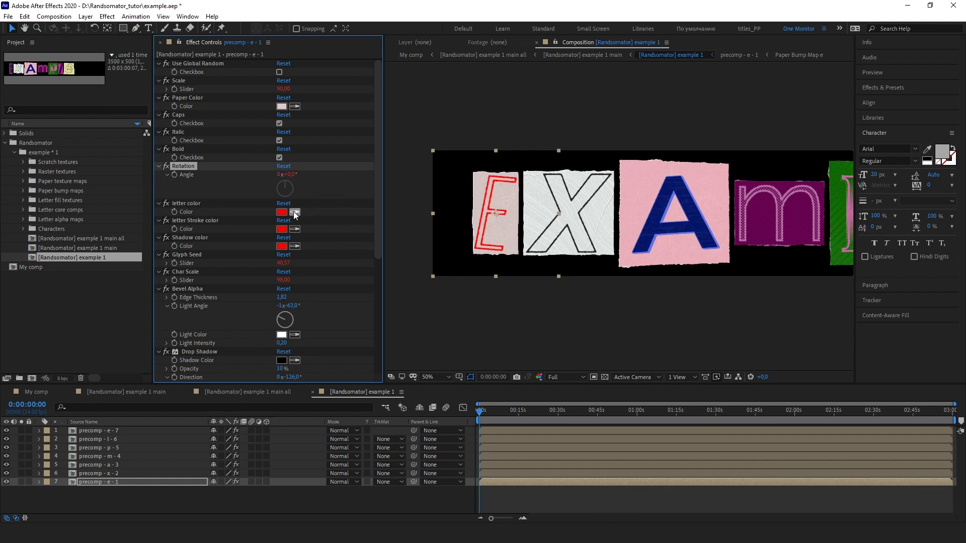
# - Change the letter color of the first letter to dark grey 372F2F
pyautogui.click(282, 211)
pyautogui.click(626, 252)
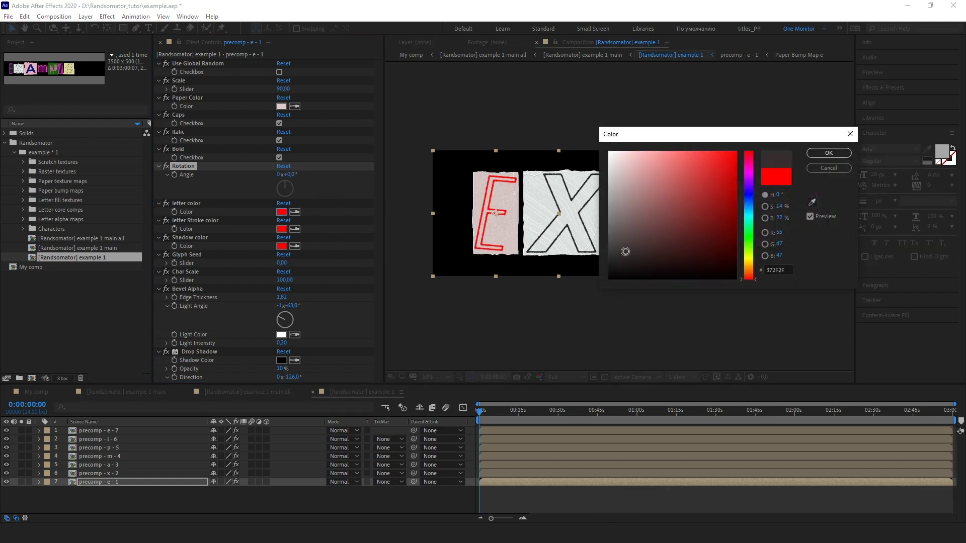
pyautogui.click(827, 153)
pyautogui.click(186, 203)
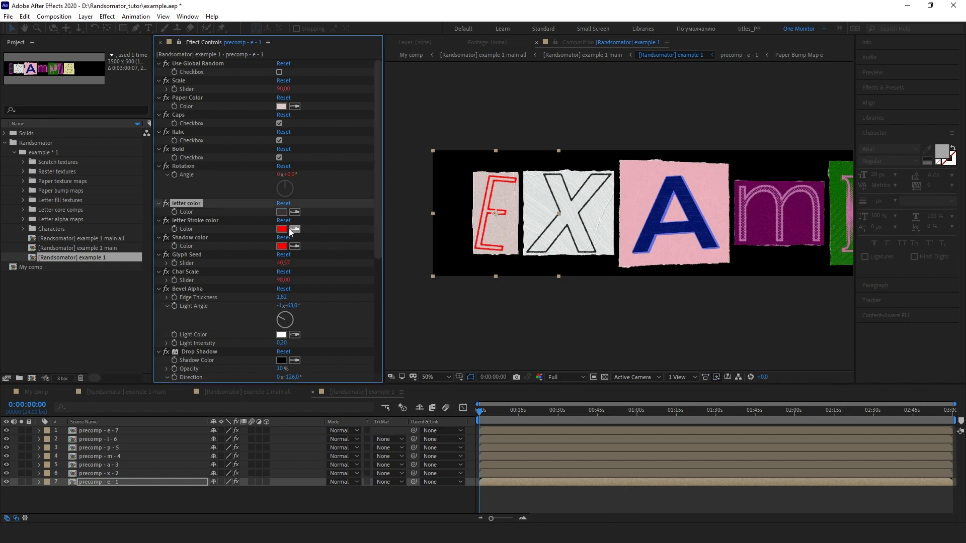
# - Change the letter Stroke color of the first letter to near-black 282020
pyautogui.click(281, 229)
pyautogui.click(633, 259)
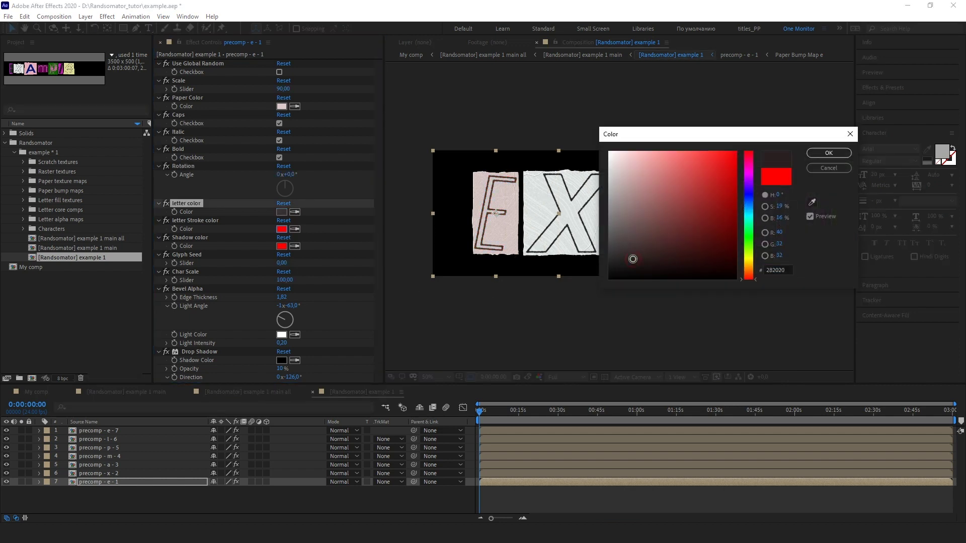
pyautogui.click(820, 154)
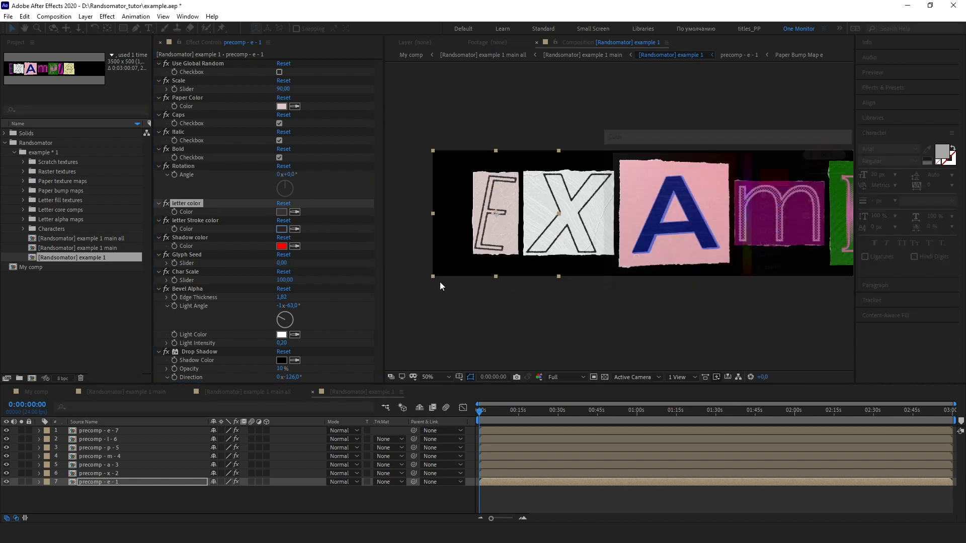
# - Change the Shadow color of the first letter to a dark grey
pyautogui.click(281, 246)
pyautogui.click(632, 253)
pyautogui.click(821, 154)
# - Go up two composition levels to [Randsomator] example 1 main all
pyautogui.click(386, 409)
pyautogui.click(291, 408)
pyautogui.click(386, 410)
pyautogui.click(271, 410)
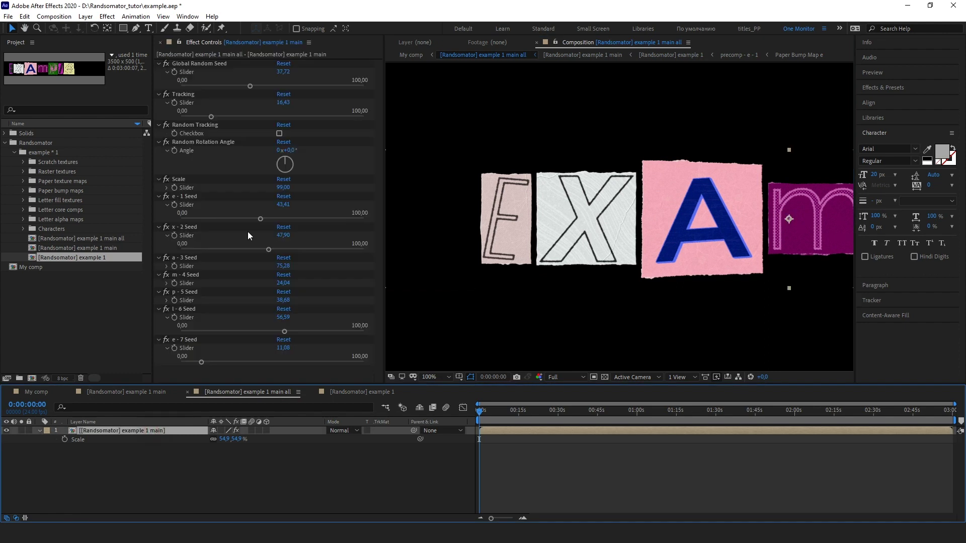